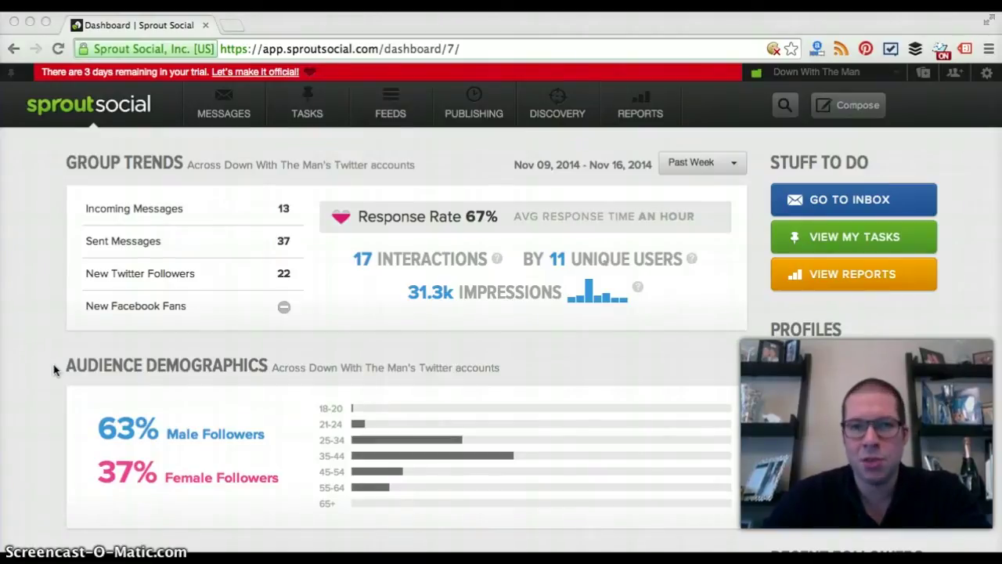
# Step: Review the dashboard from the group trends through the audience demographics down to the feature spotlight
pyautogui.click(65, 357)
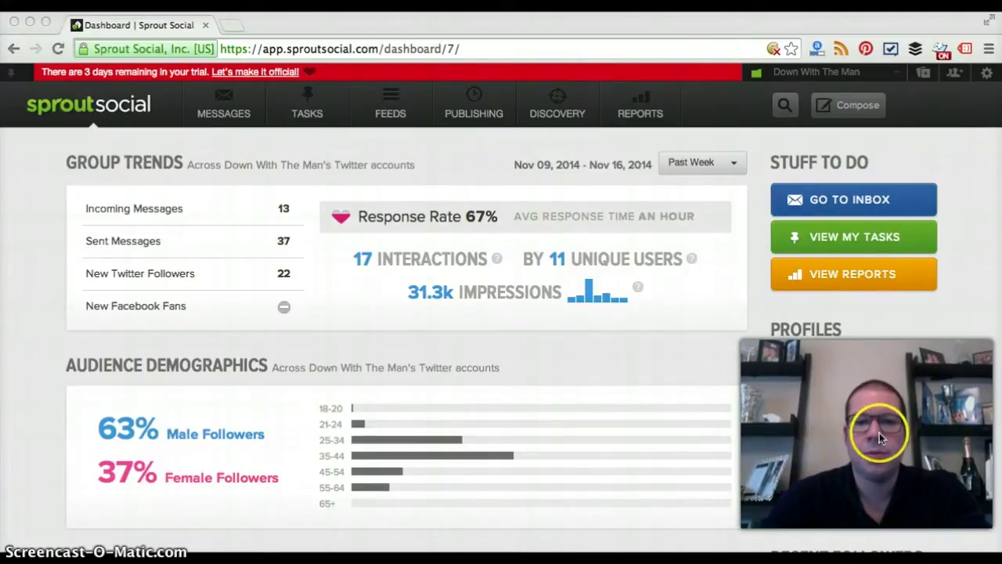
pyautogui.click(748, 375)
pyautogui.scroll(-1, 748, 376)
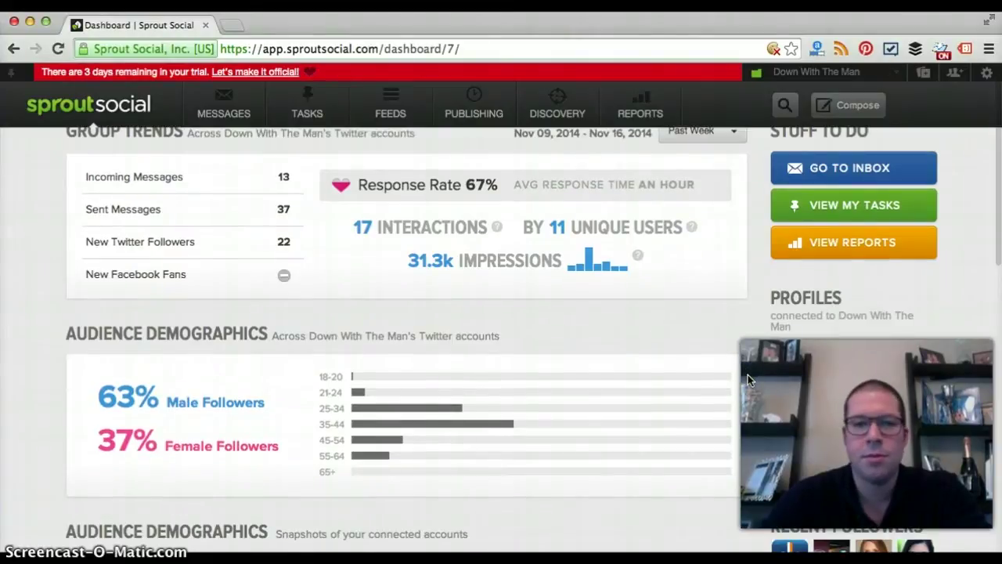
pyautogui.scroll(-3, 748, 374)
pyautogui.scroll(1, 748, 374)
pyautogui.scroll(2, 748, 374)
pyautogui.scroll(1, 748, 374)
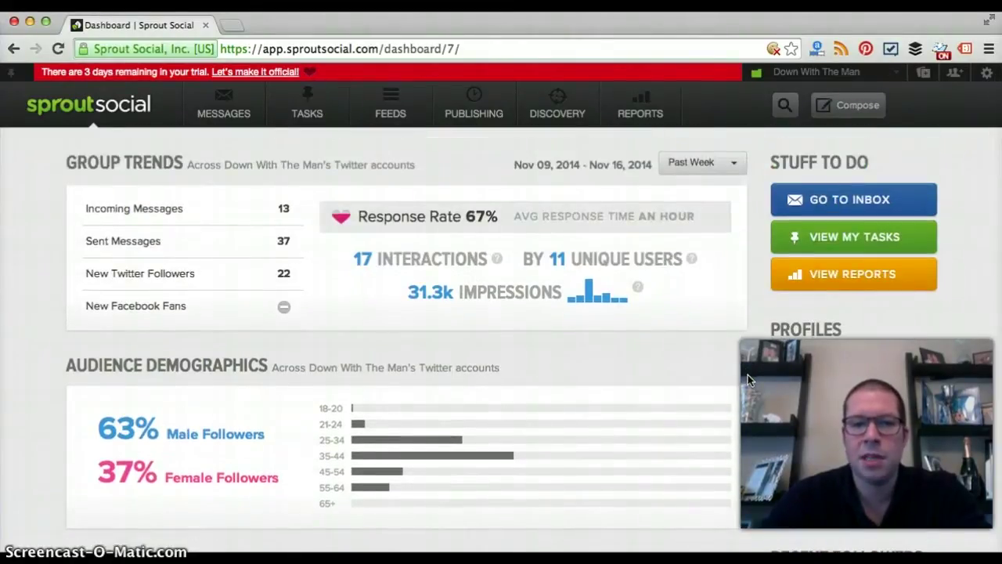
pyautogui.scroll(-1, 748, 374)
pyautogui.scroll(-9, 748, 374)
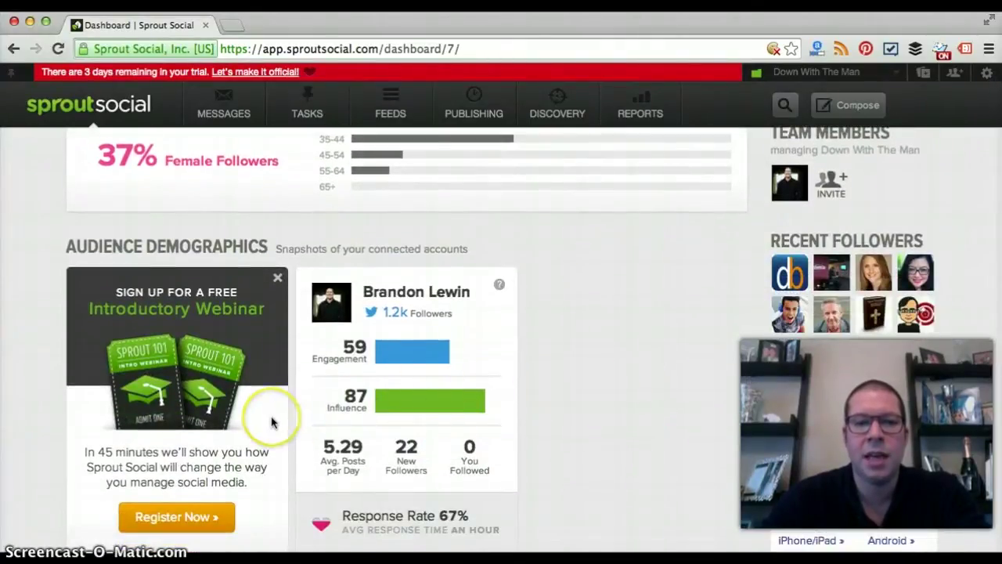
pyautogui.scroll(-5, 272, 423)
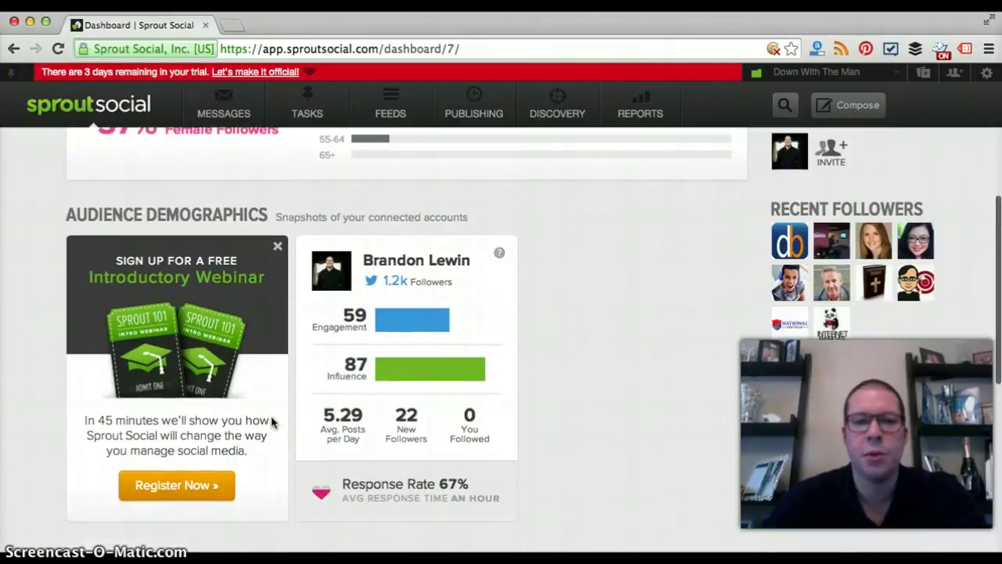
pyautogui.scroll(-5, 272, 422)
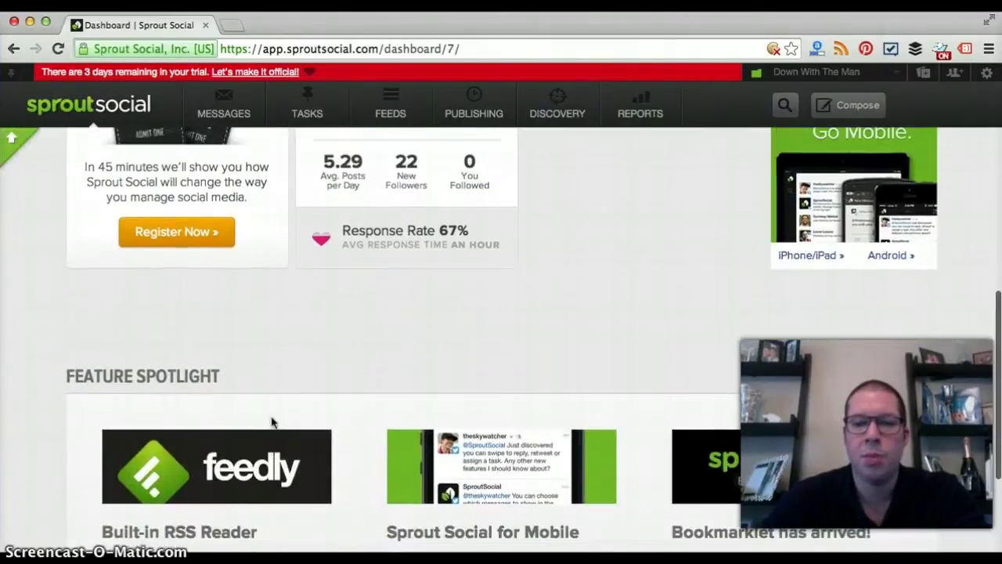
pyautogui.scroll(-6, 272, 423)
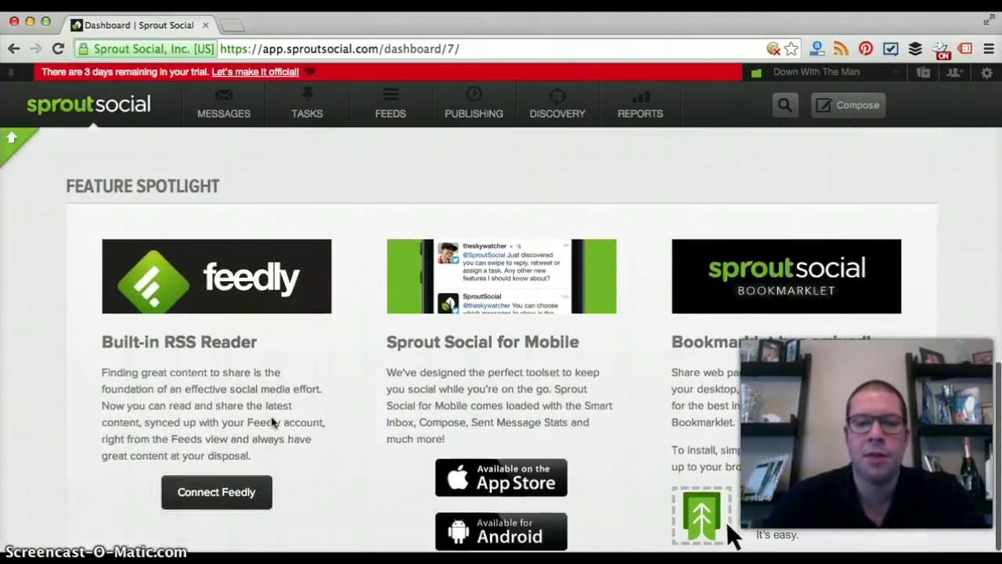
pyautogui.scroll(15, 272, 423)
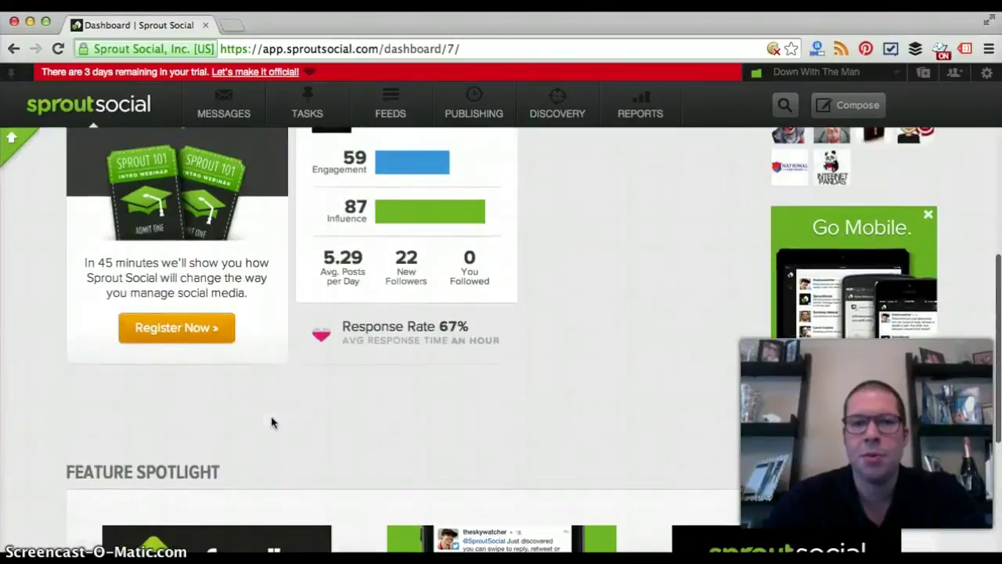
pyautogui.scroll(8, 271, 423)
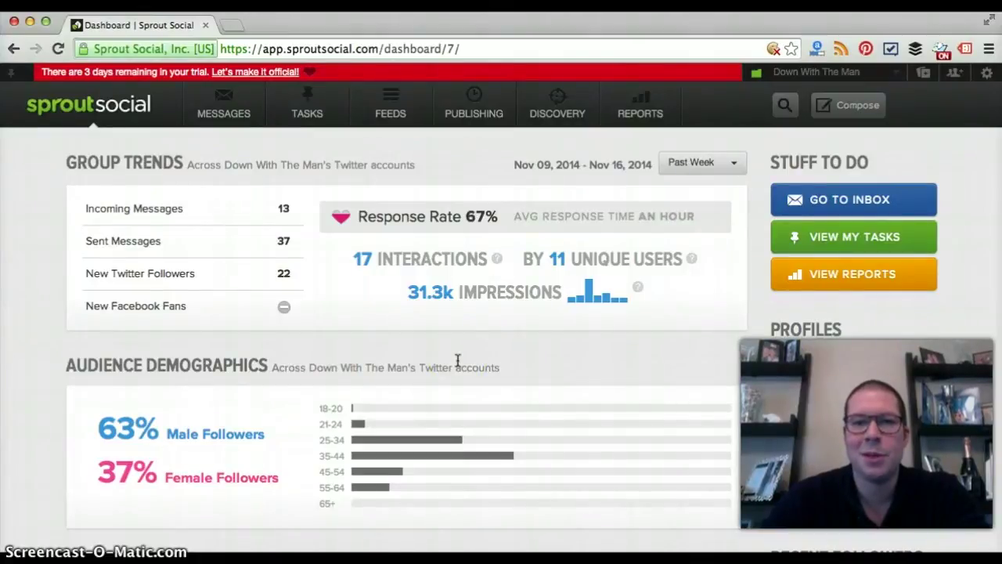
pyautogui.scroll(-1, 458, 361)
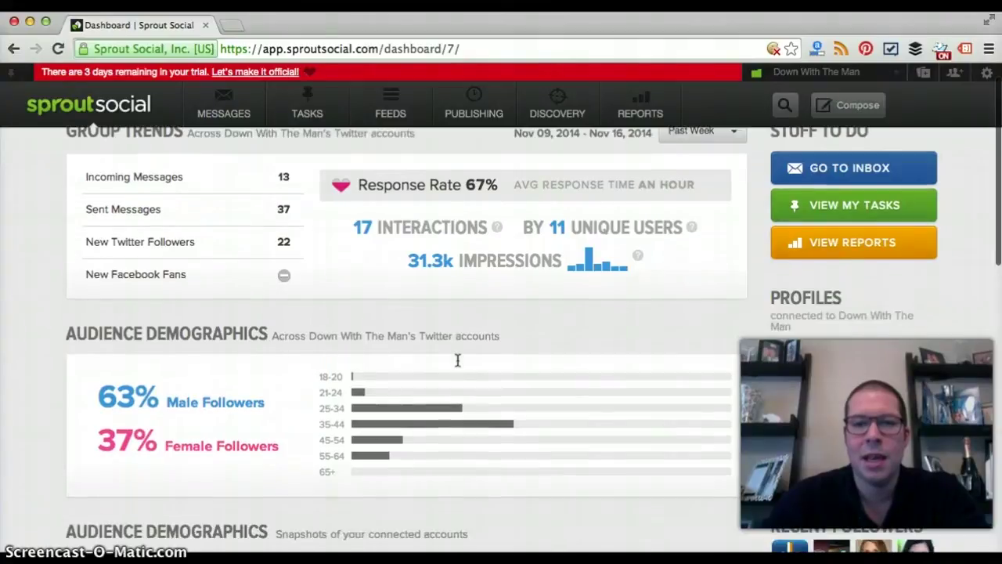
pyautogui.scroll(1, 458, 360)
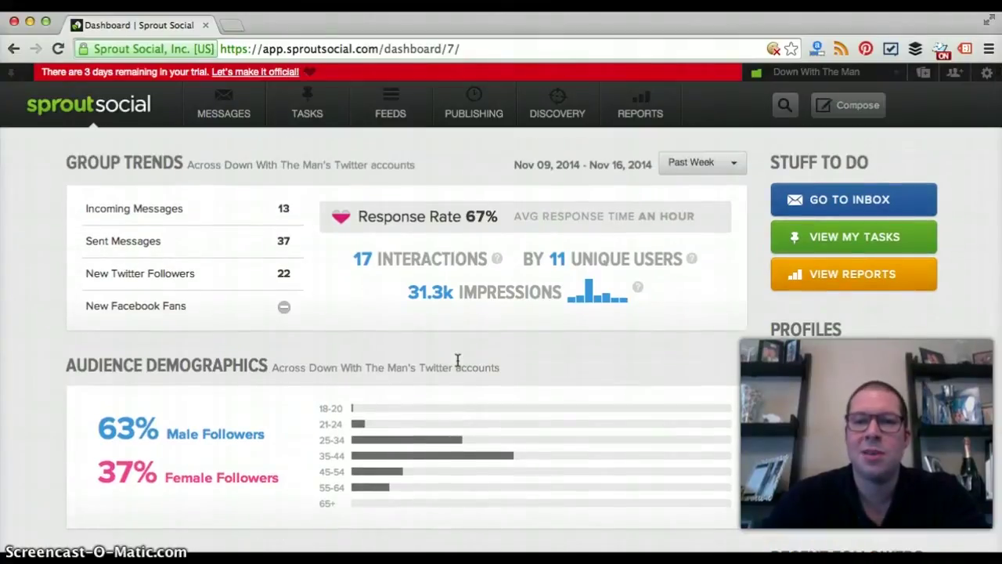
pyautogui.scroll(-1, 458, 360)
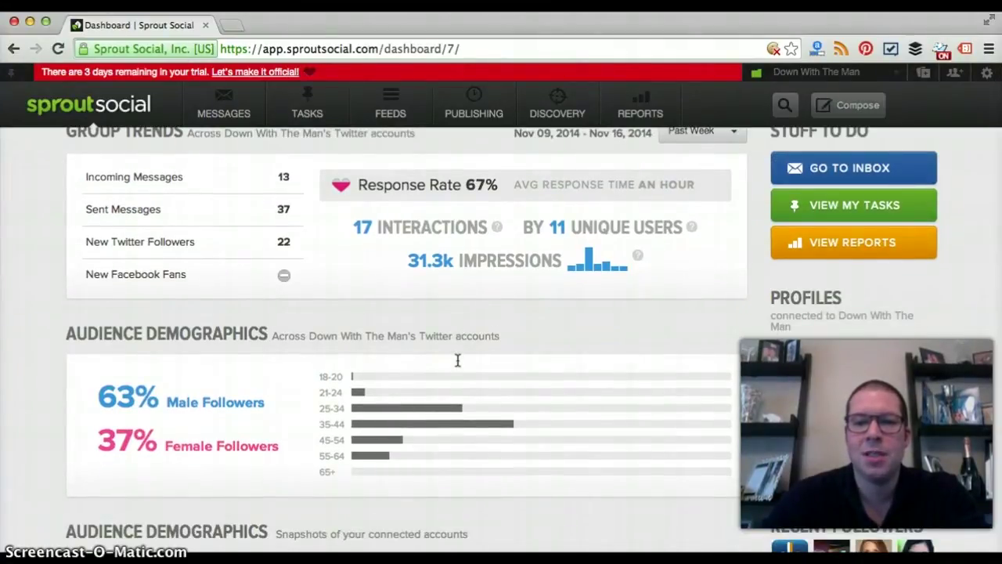
pyautogui.scroll(1, 458, 360)
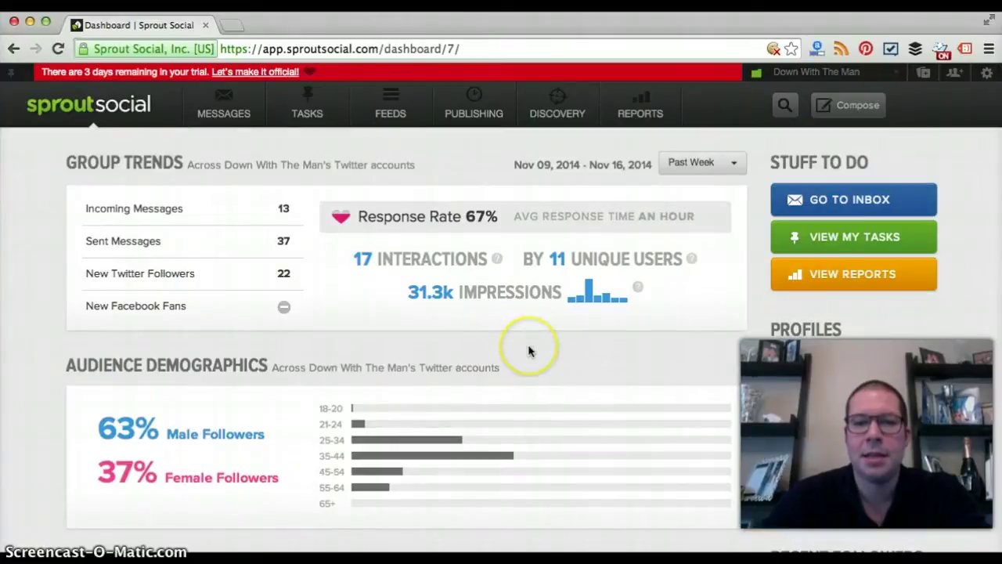
pyautogui.scroll(-1, 528, 351)
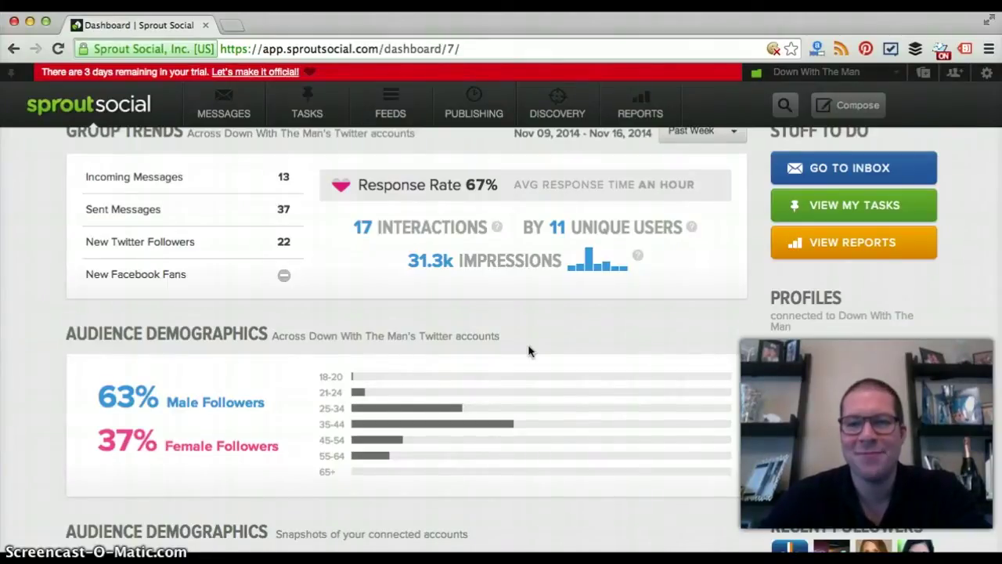
pyautogui.scroll(1, 527, 352)
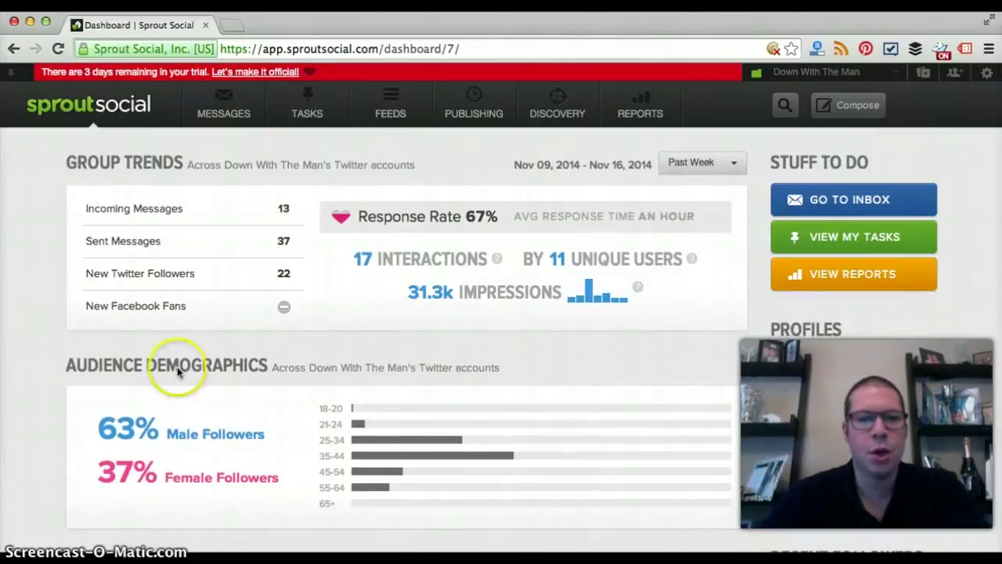
# Step: Examine the audience demographics for the gender split and the percentage of Twitter followers in each age bracket
pyautogui.scroll(-2, 380, 321)
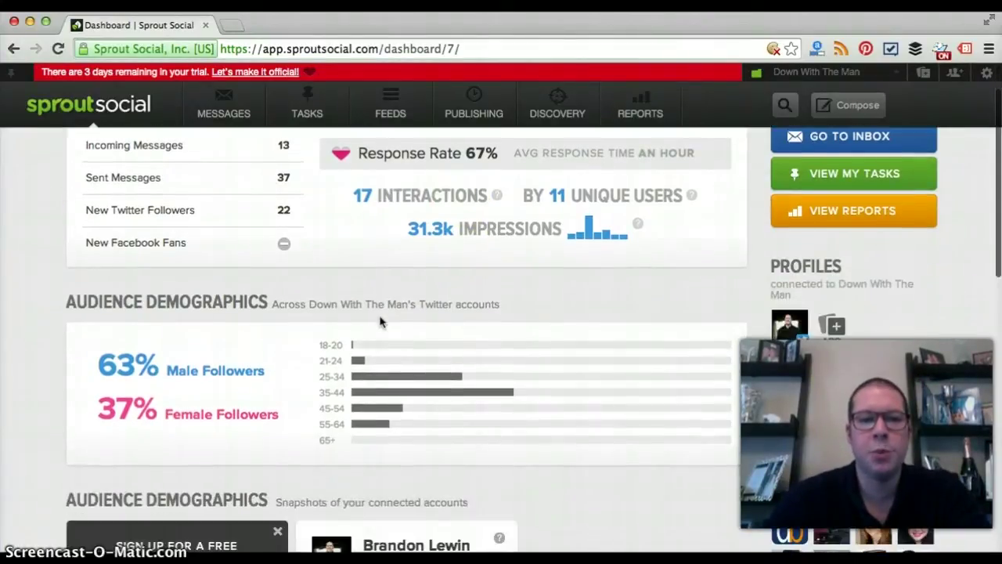
pyautogui.scroll(-1, 380, 321)
pyautogui.moveTo(356, 355)
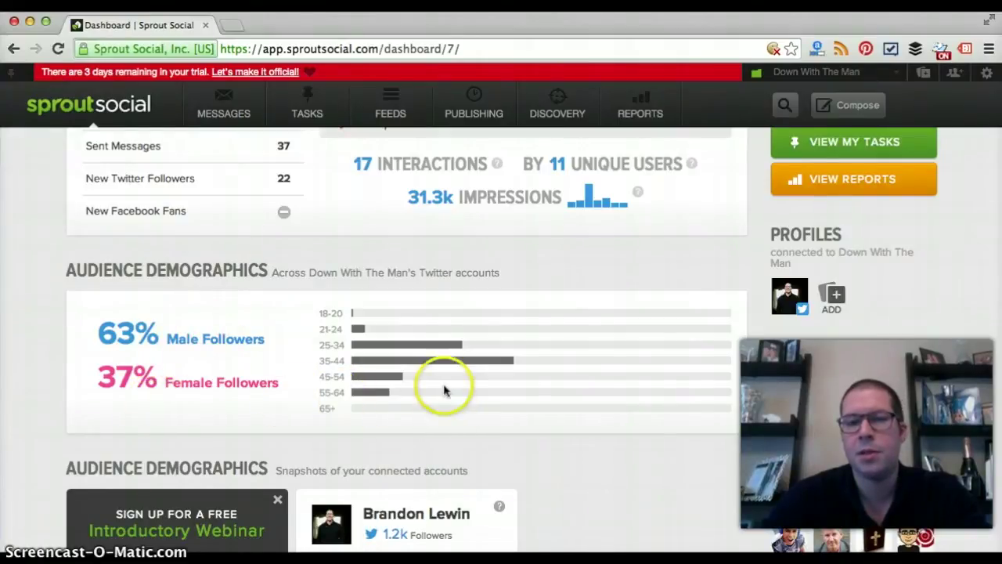
pyautogui.moveTo(472, 364)
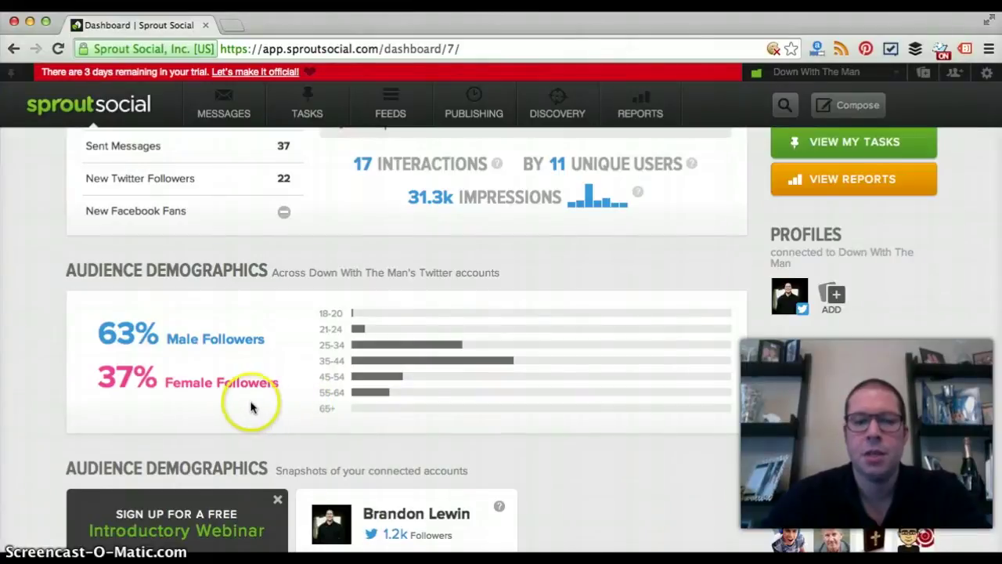
pyautogui.scroll(-2, 252, 406)
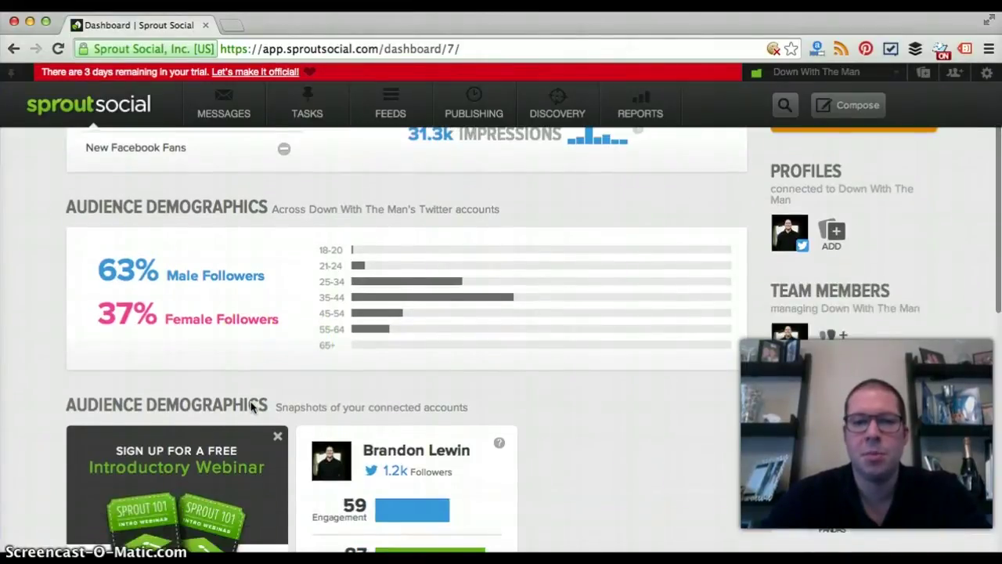
pyautogui.scroll(2, 252, 406)
pyautogui.click(362, 342)
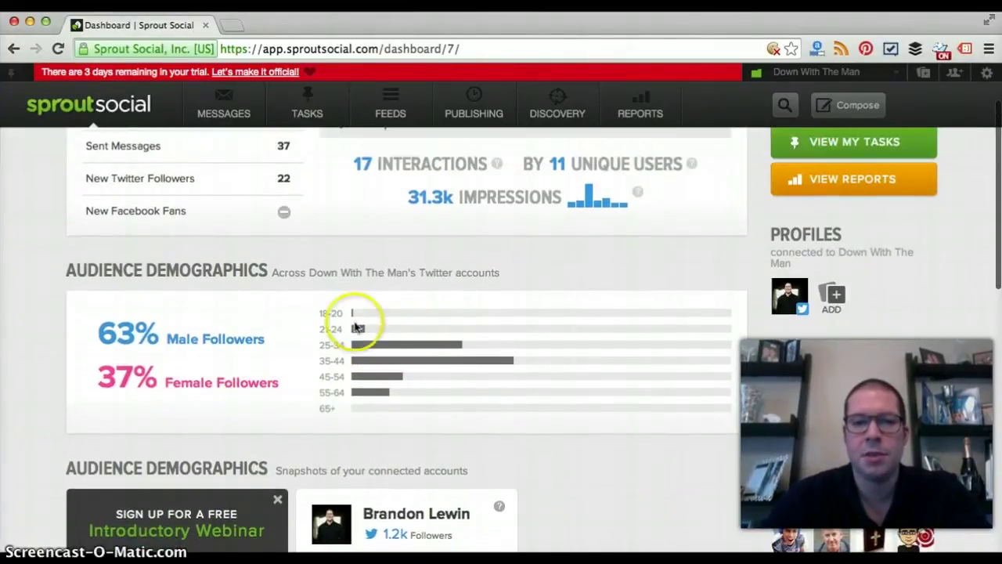
pyautogui.moveTo(353, 315)
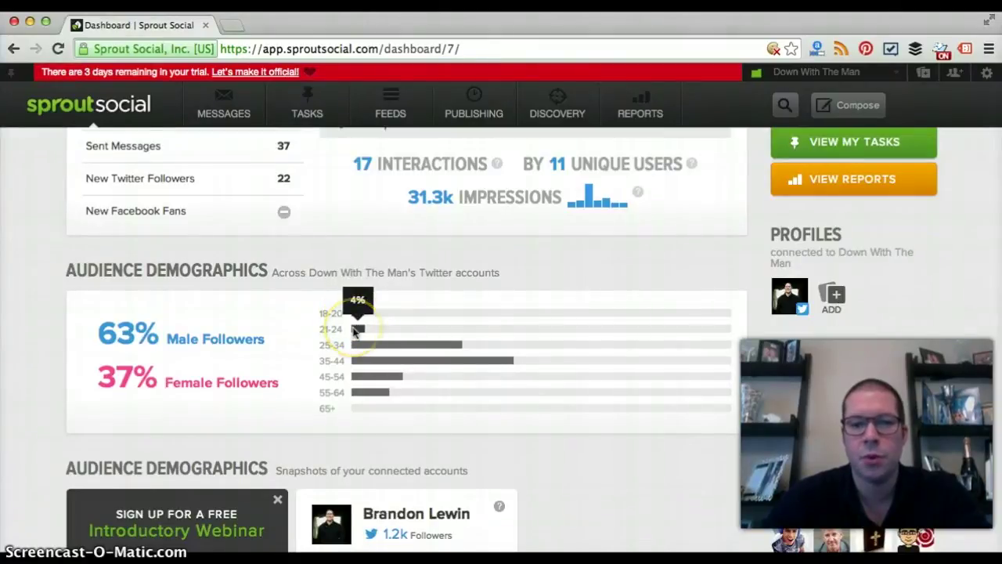
pyautogui.moveTo(358, 330)
pyautogui.mouseDown()
pyautogui.moveTo(358, 380)
pyautogui.moveTo(369, 358)
pyautogui.moveTo(362, 331)
pyautogui.mouseUp()
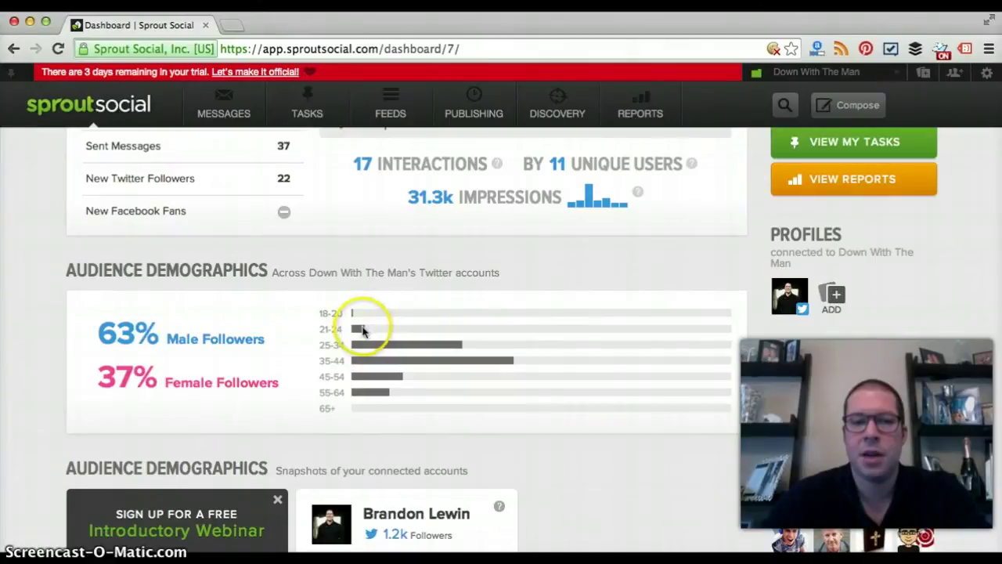
pyautogui.moveTo(360, 336)
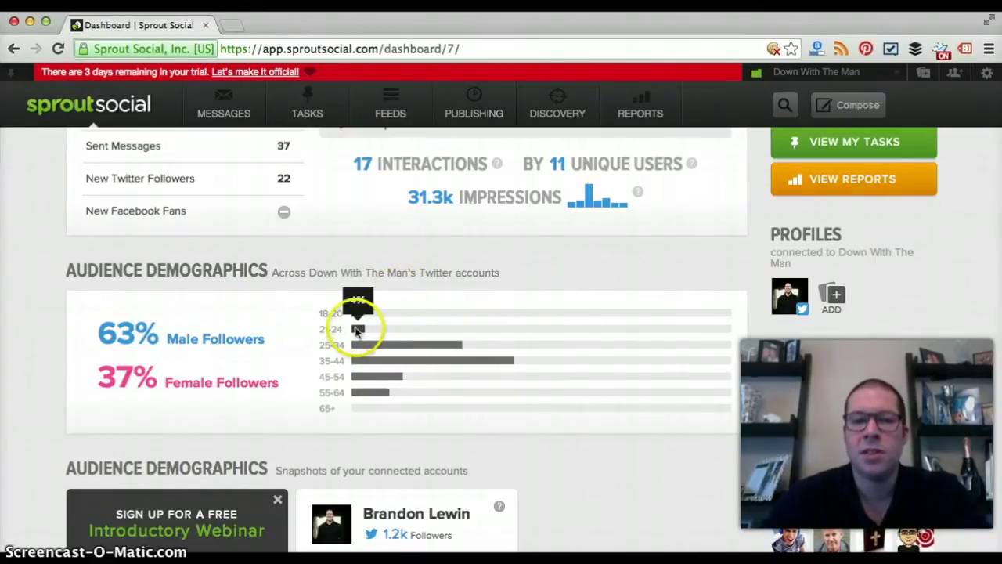
pyautogui.moveTo(352, 313)
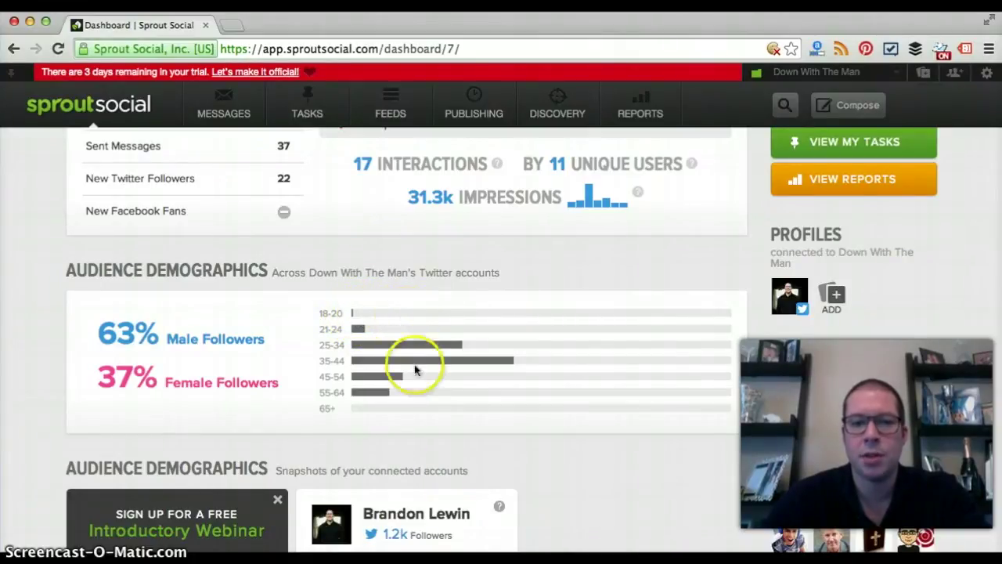
pyautogui.moveTo(441, 374)
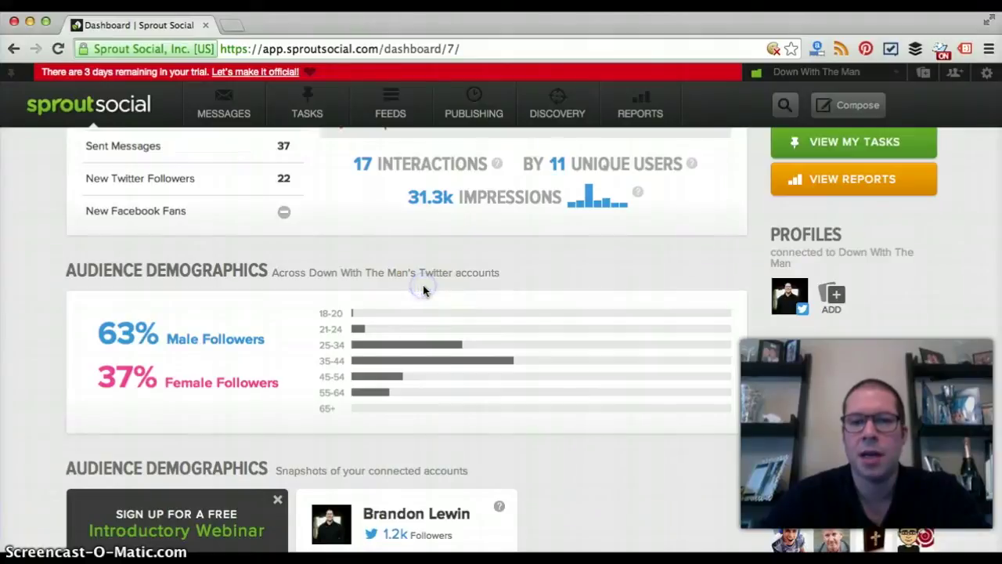
# Step: Look over the connected account snapshot, the linked profiles and the team members on the dashboard
pyautogui.scroll(-4, 423, 289)
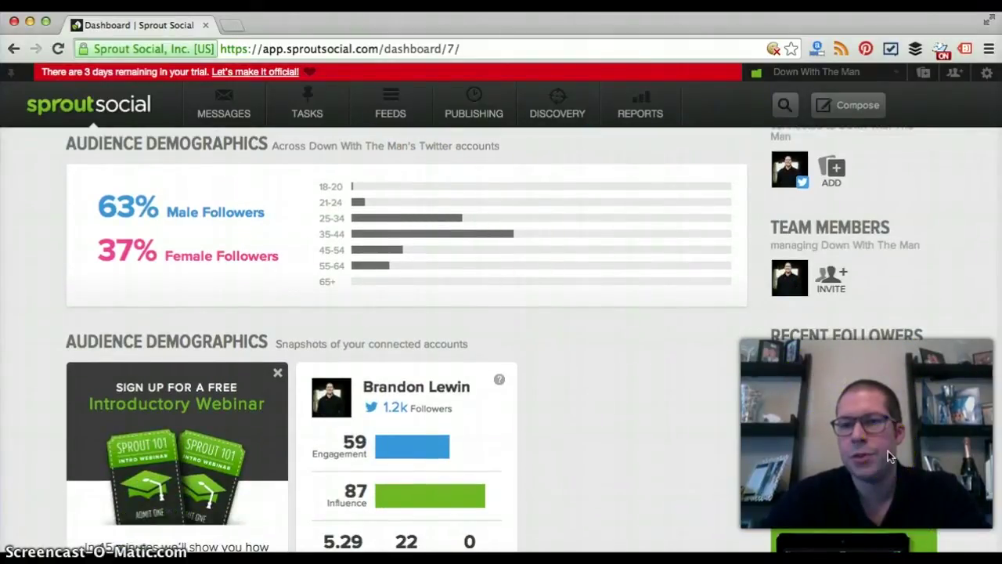
pyautogui.scroll(2, 888, 450)
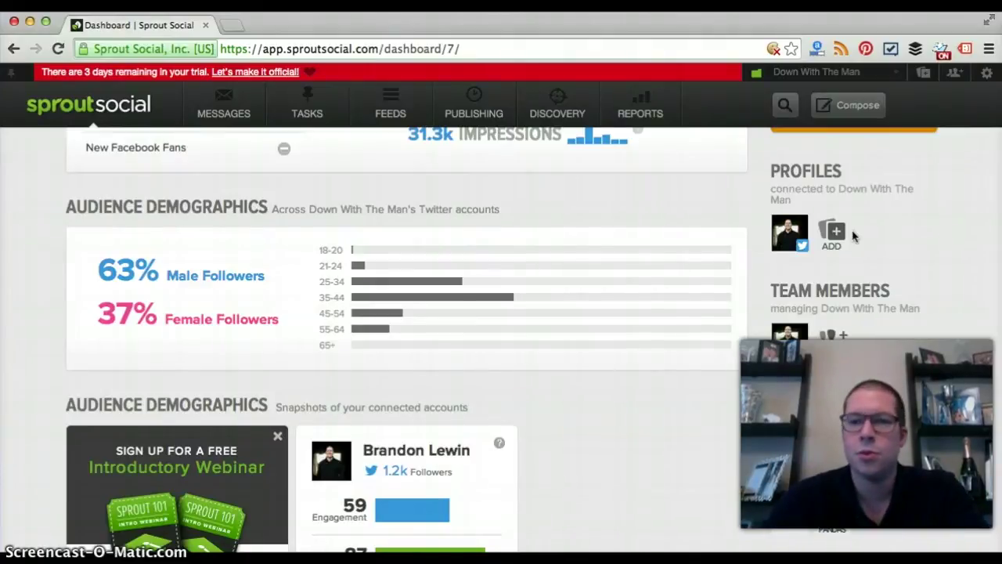
pyautogui.scroll(1, 854, 236)
pyautogui.scroll(3, 854, 236)
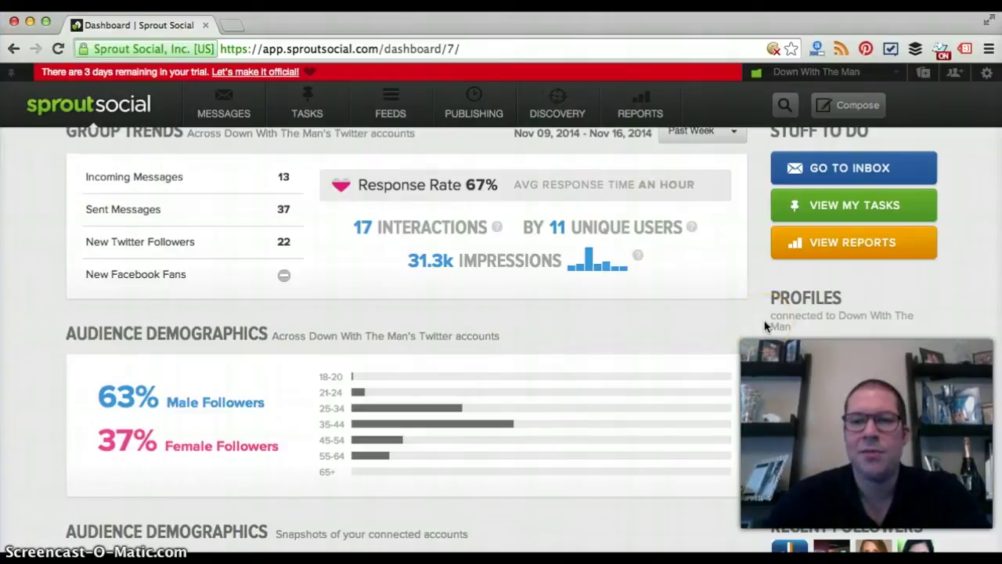
pyautogui.scroll(1, 767, 326)
pyautogui.click(759, 368)
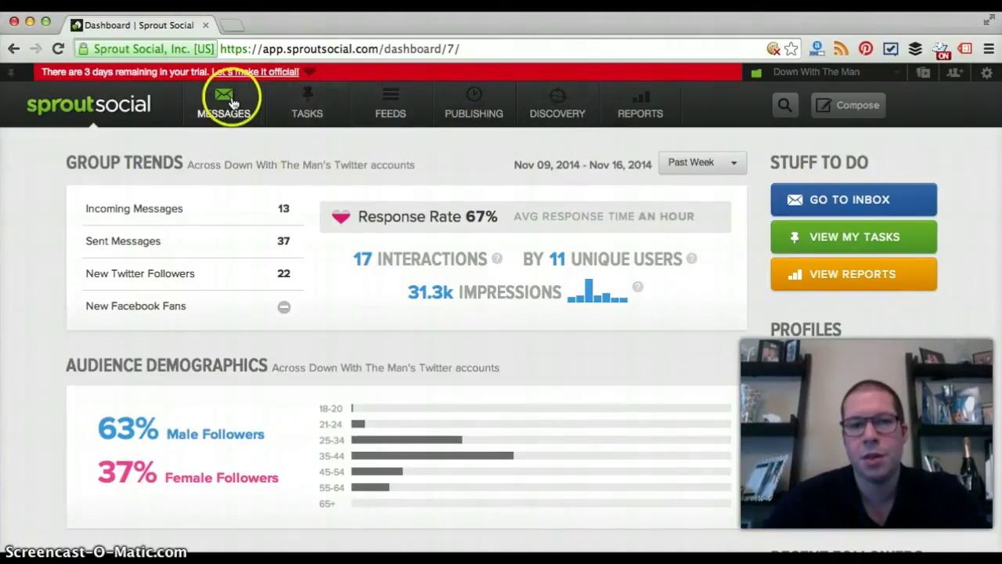
# Step: View the Twitter feeds and inspect the options of a blank new message, closing it without sending
pyautogui.click(403, 106)
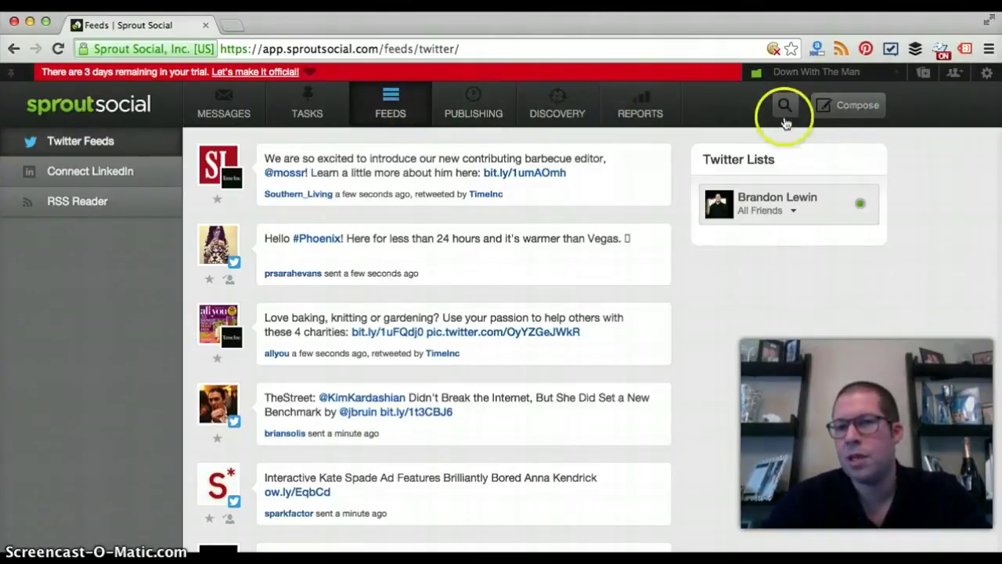
pyautogui.click(834, 116)
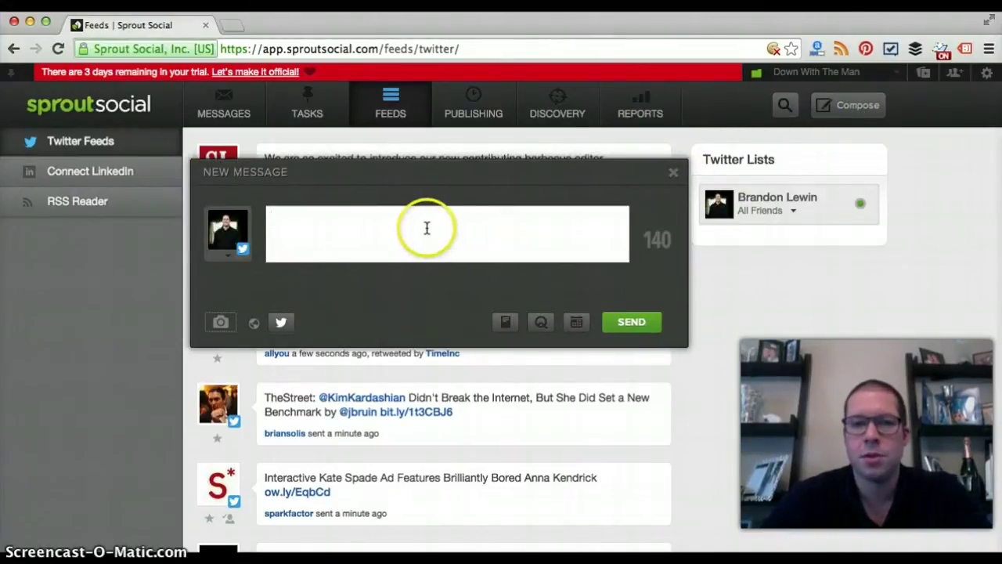
pyautogui.click(358, 221)
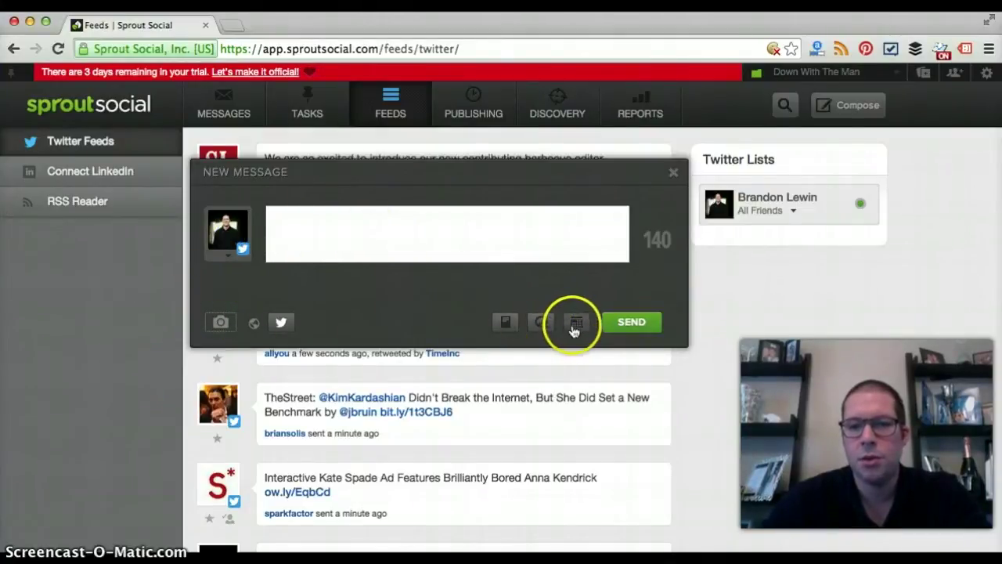
pyautogui.click(675, 178)
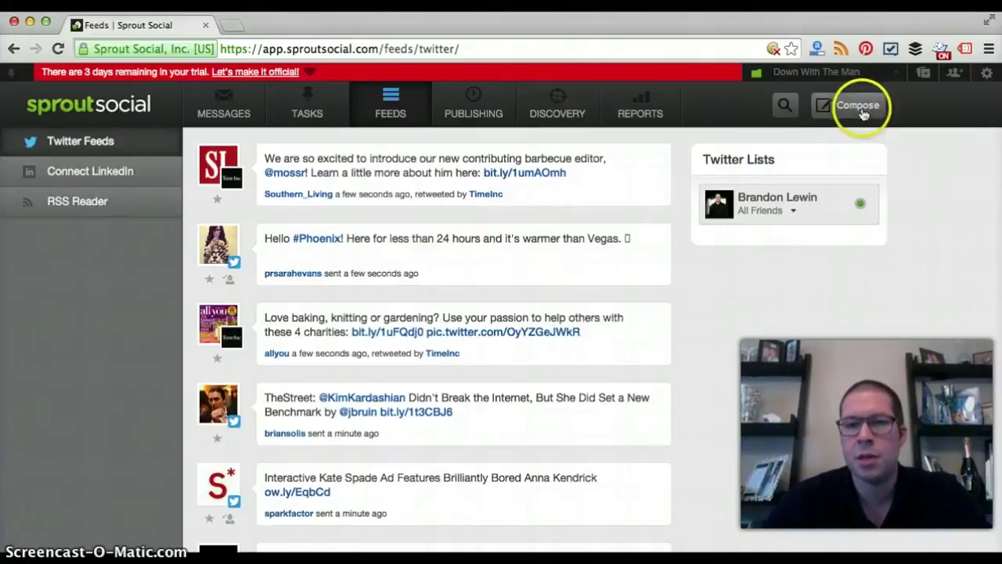
# Step: View the scheduled messages in the publishing area and open the Sprout Queue
pyautogui.click(472, 114)
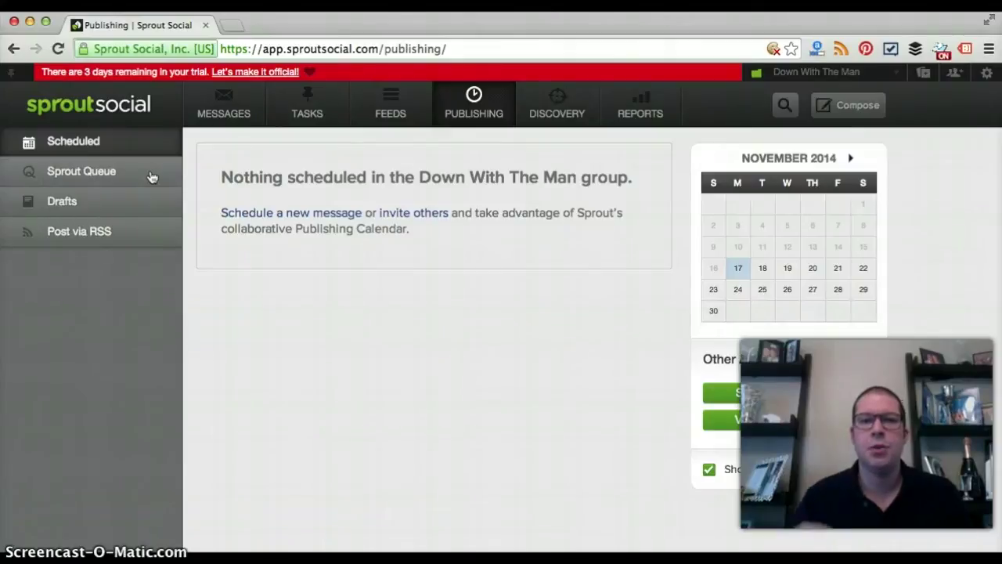
pyautogui.click(85, 166)
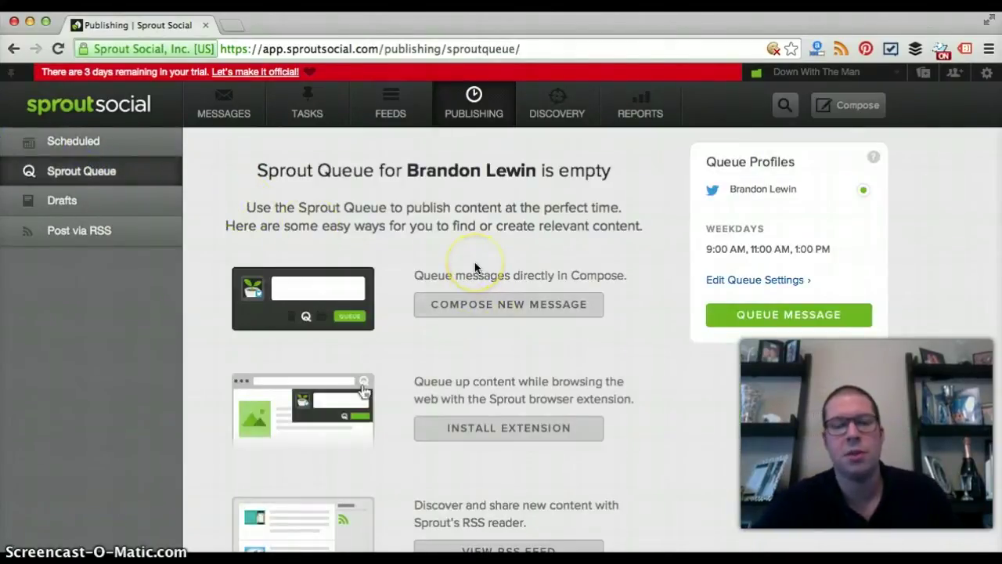
# Step: Open the Discovery area and look through the suggested followers who are not followed back
pyautogui.click(468, 266)
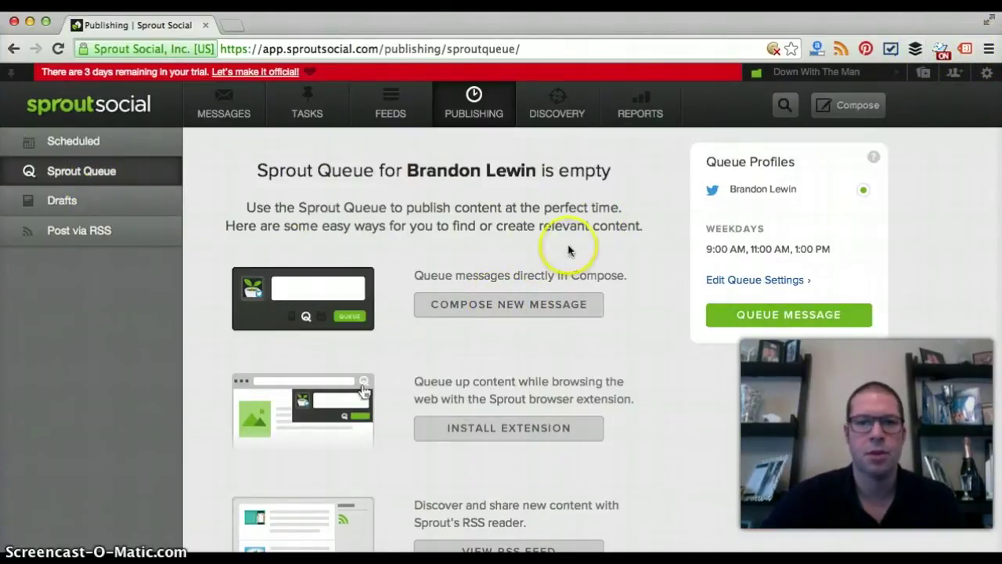
pyautogui.click(567, 102)
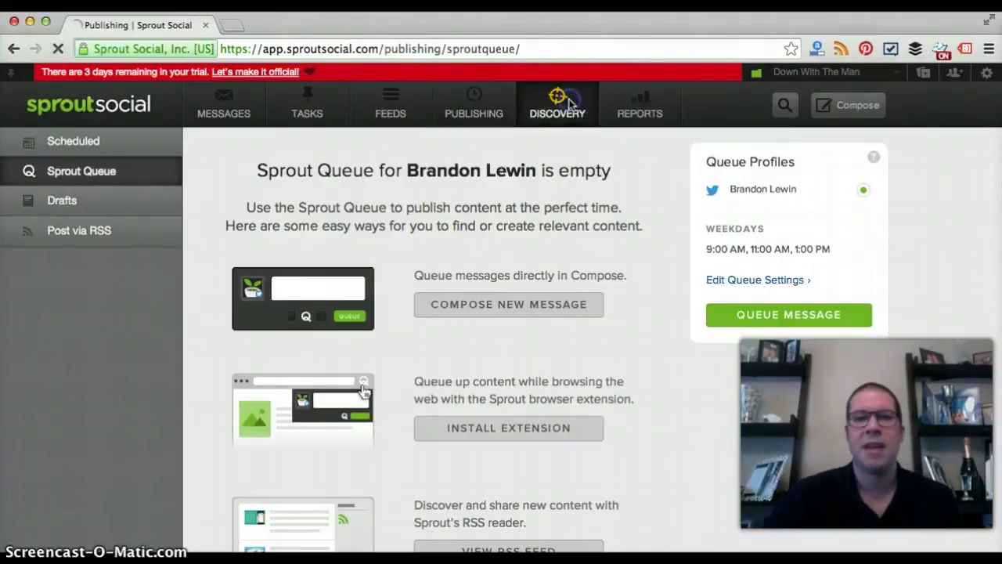
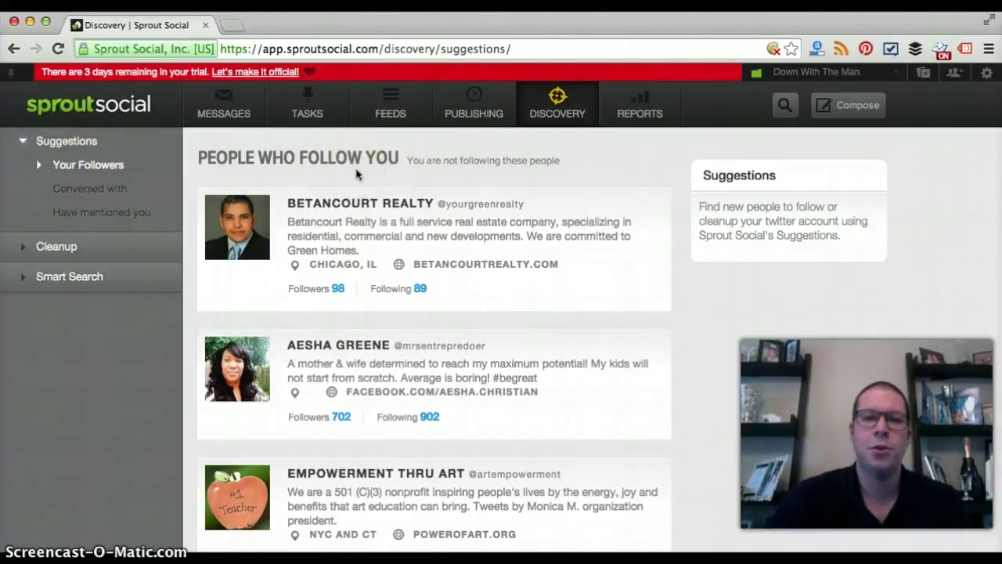
pyautogui.moveTo(647, 348)
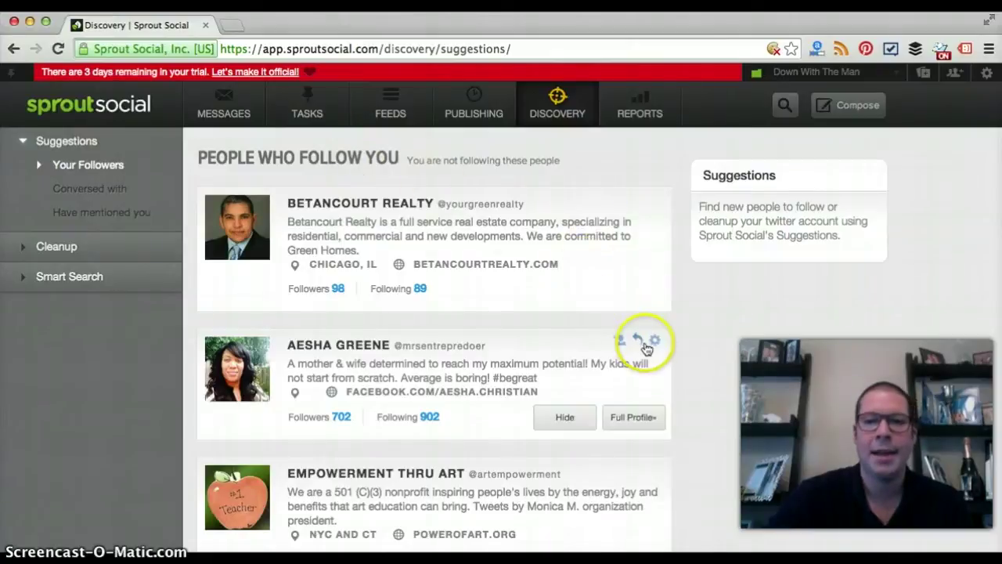
pyautogui.scroll(-2, 676, 331)
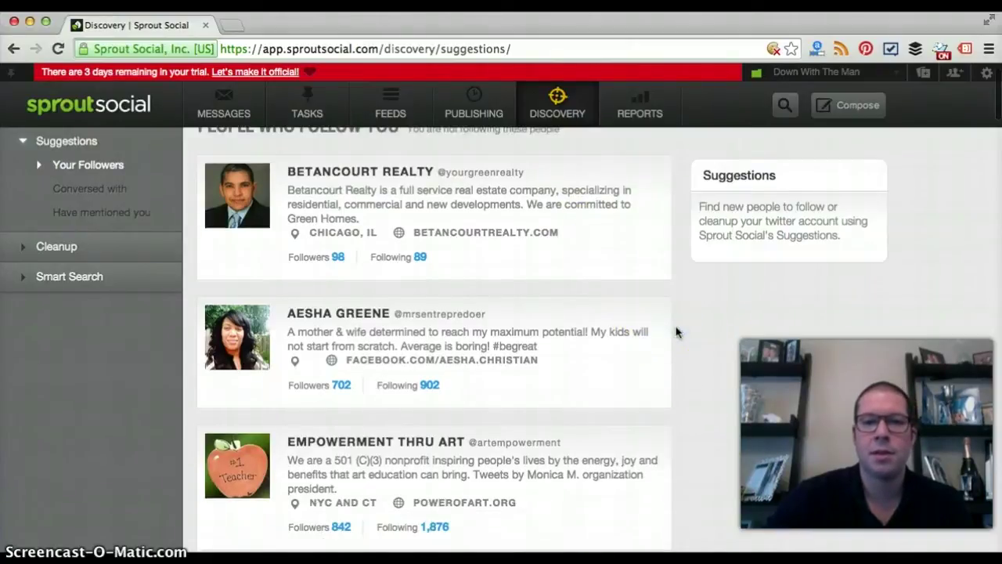
pyautogui.scroll(-3, 676, 331)
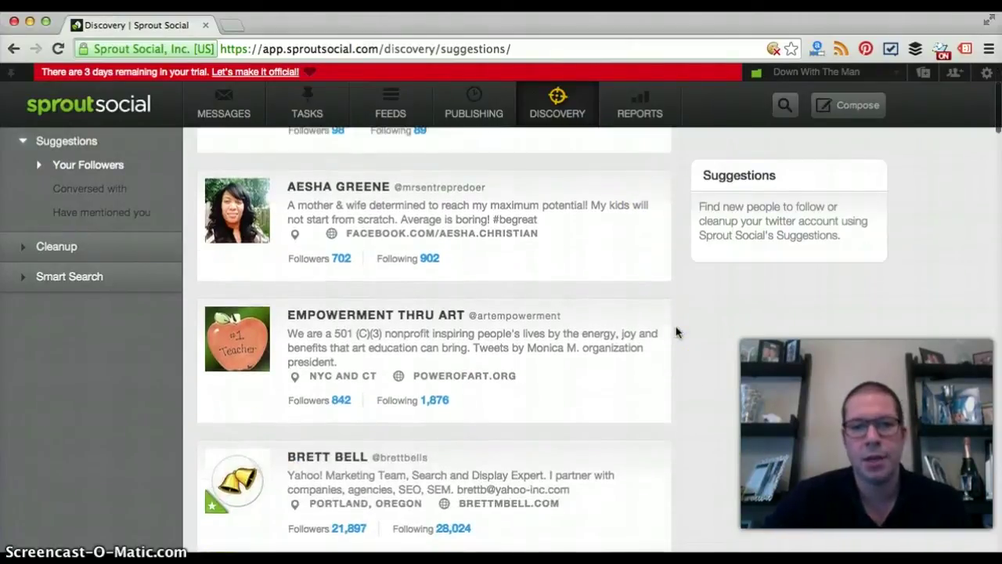
pyautogui.scroll(3, 676, 331)
pyautogui.moveTo(347, 224)
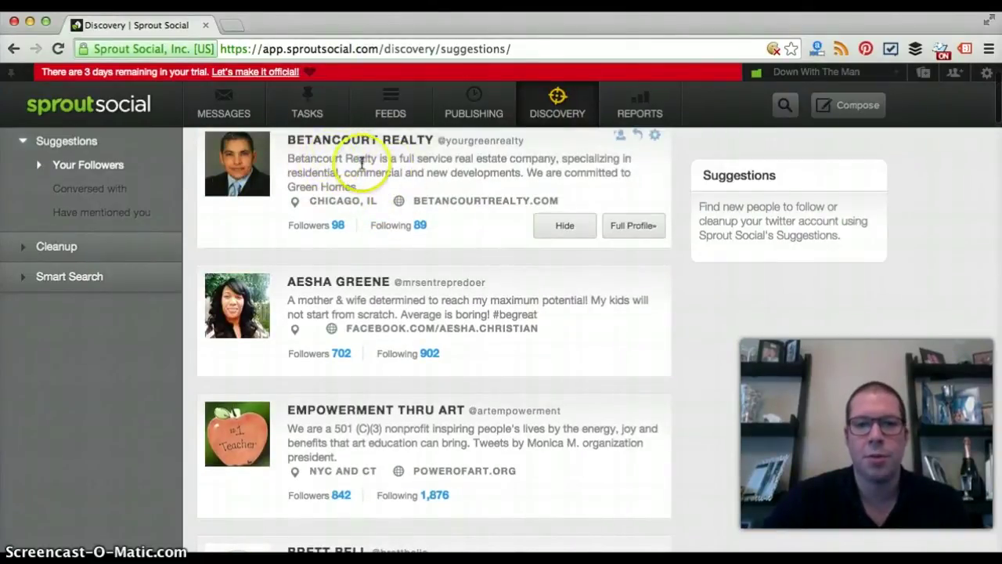
pyautogui.scroll(-2, 361, 160)
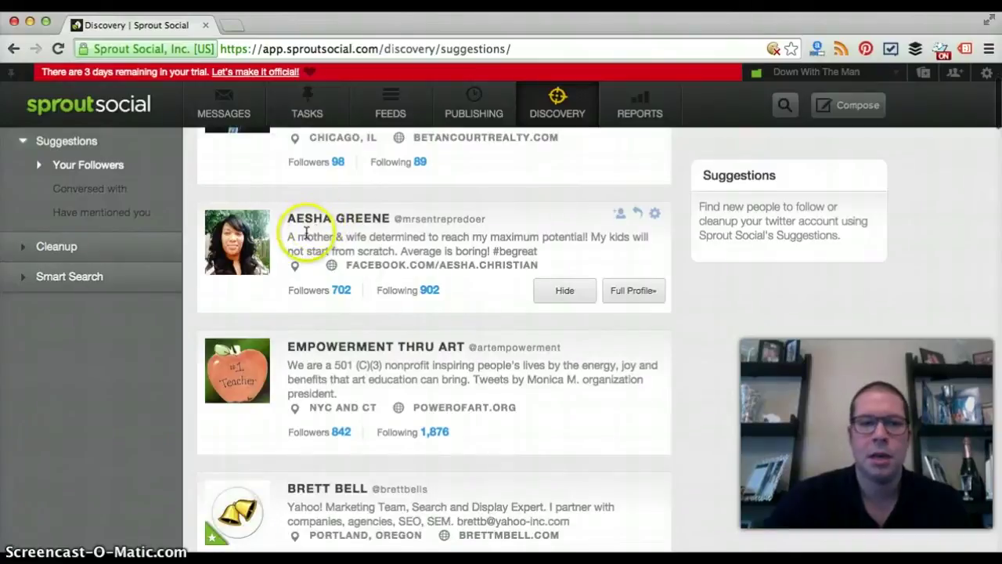
pyautogui.scroll(-1, 450, 247)
pyautogui.scroll(-7, 450, 247)
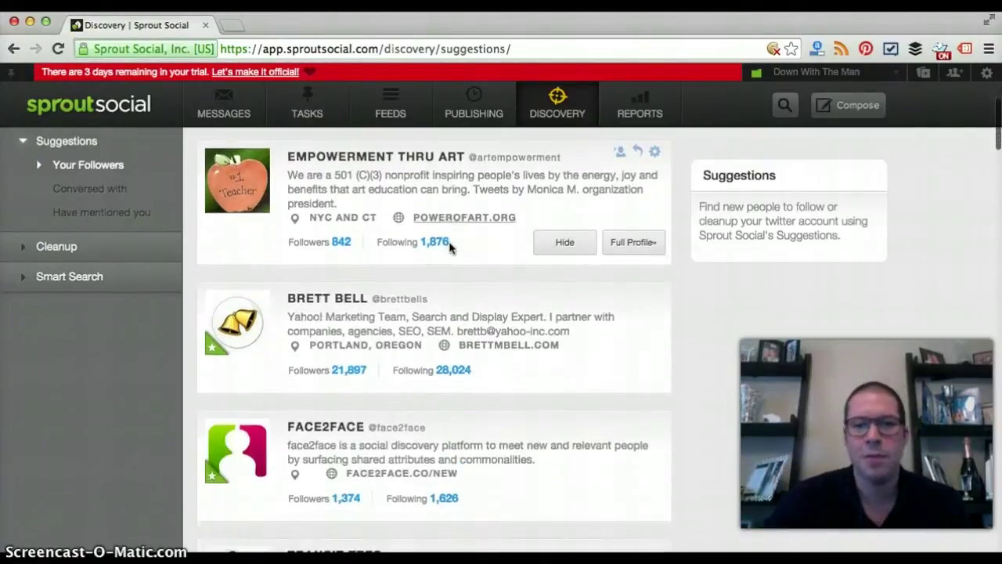
pyautogui.scroll(-1, 450, 247)
# Step: Inspect the star badges on follower suggestions and the options to hide a suggestion or view its full profile
pyautogui.moveTo(369, 201)
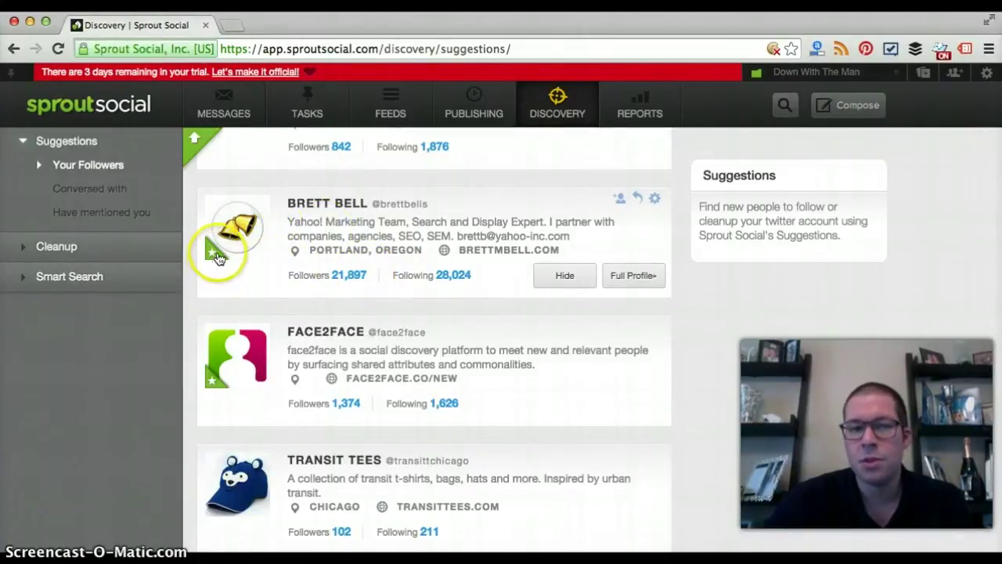
pyautogui.moveTo(217, 259)
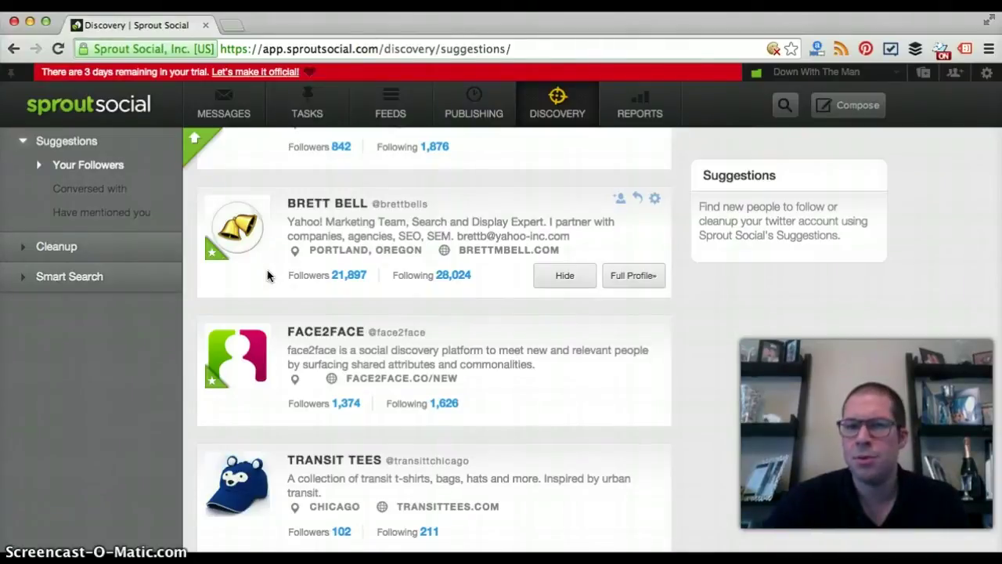
pyautogui.scroll(-1, 267, 274)
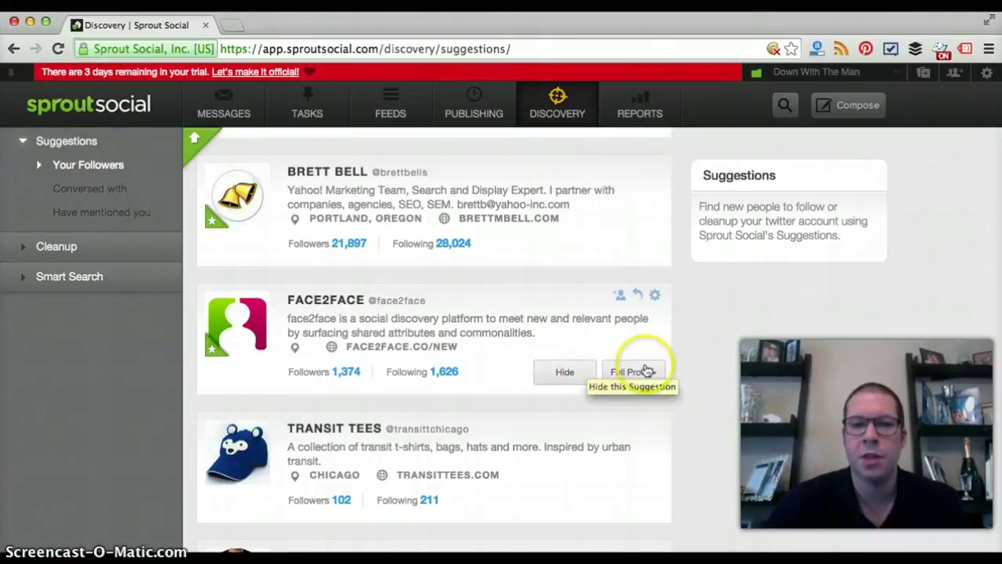
pyautogui.scroll(-5, 648, 371)
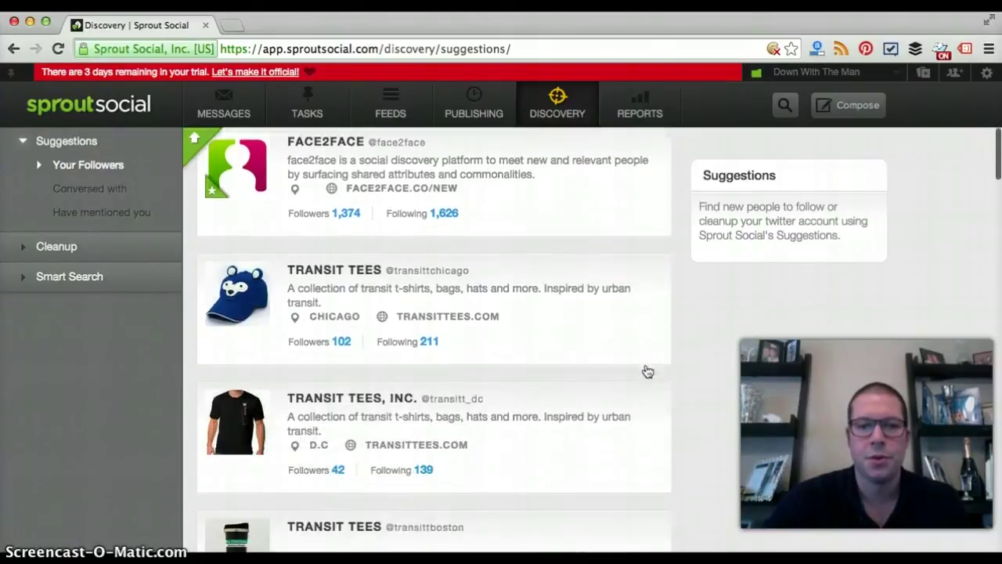
pyautogui.scroll(4, 647, 371)
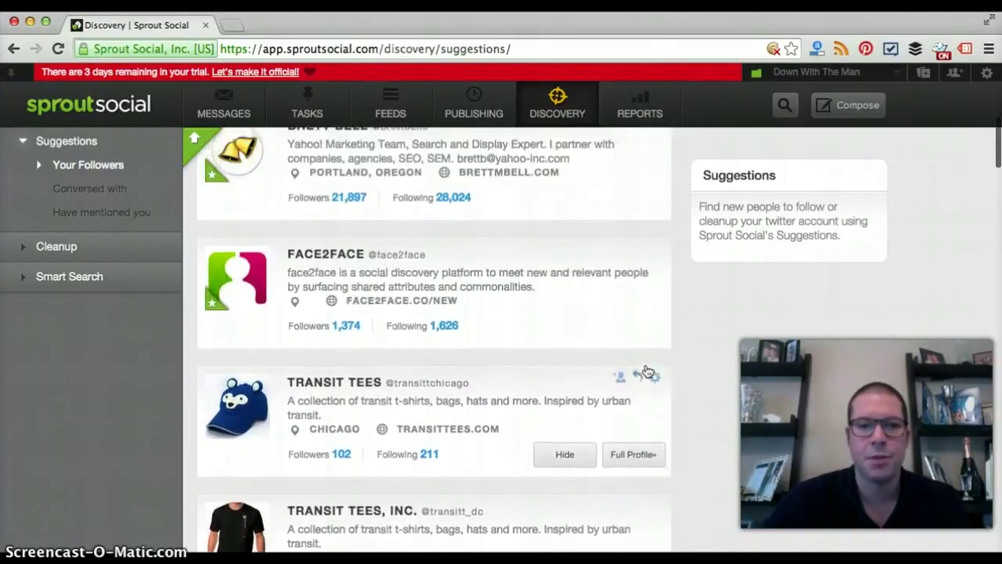
# Step: Show the conversation-based suggestions and browse the people the account has conversed with
pyautogui.click(87, 189)
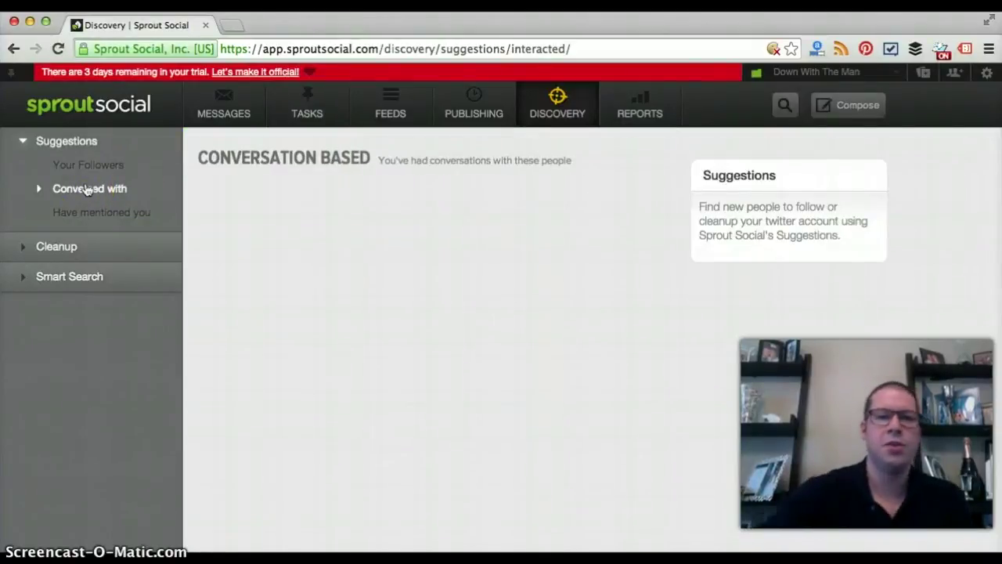
pyautogui.click(88, 188)
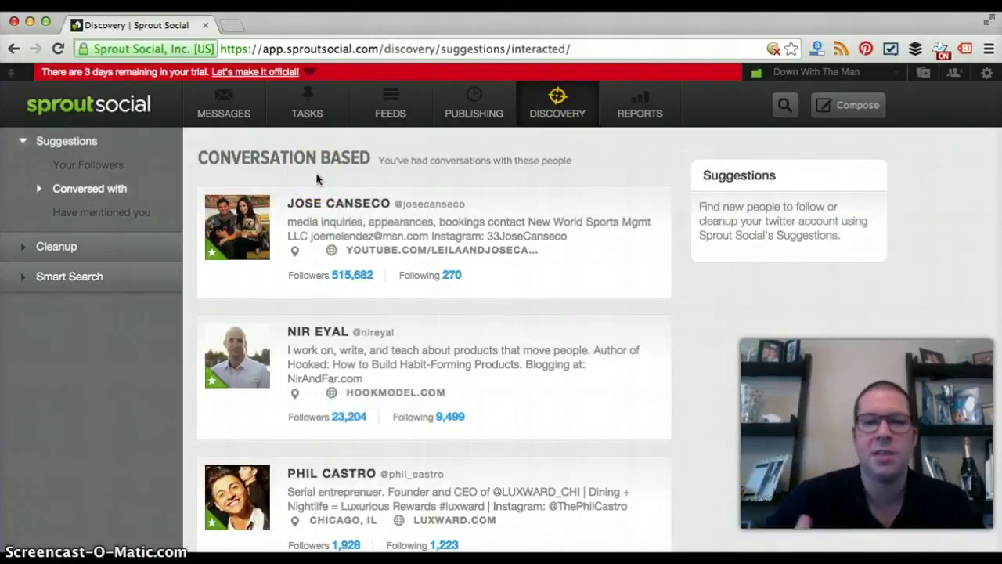
pyautogui.click(334, 179)
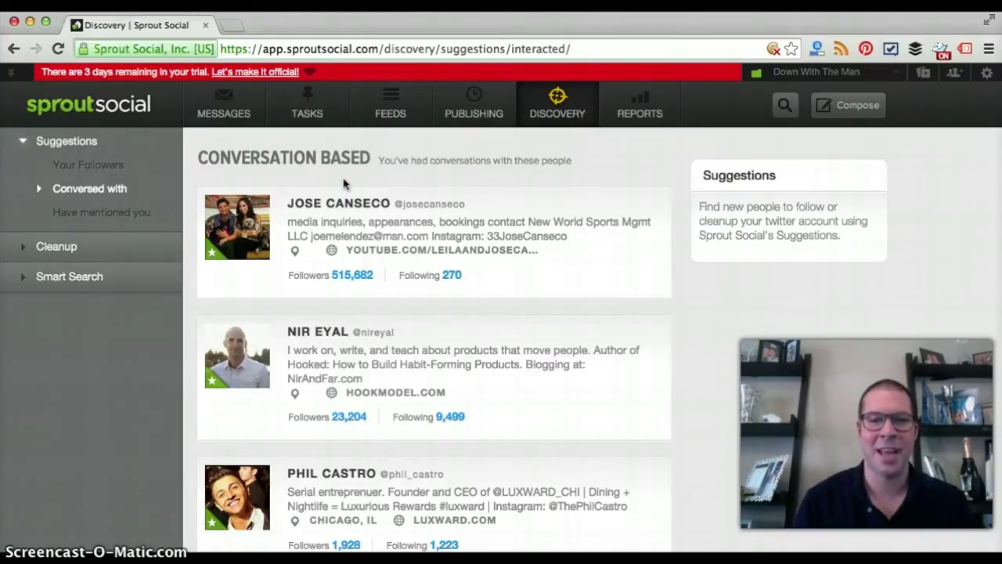
pyautogui.click(381, 175)
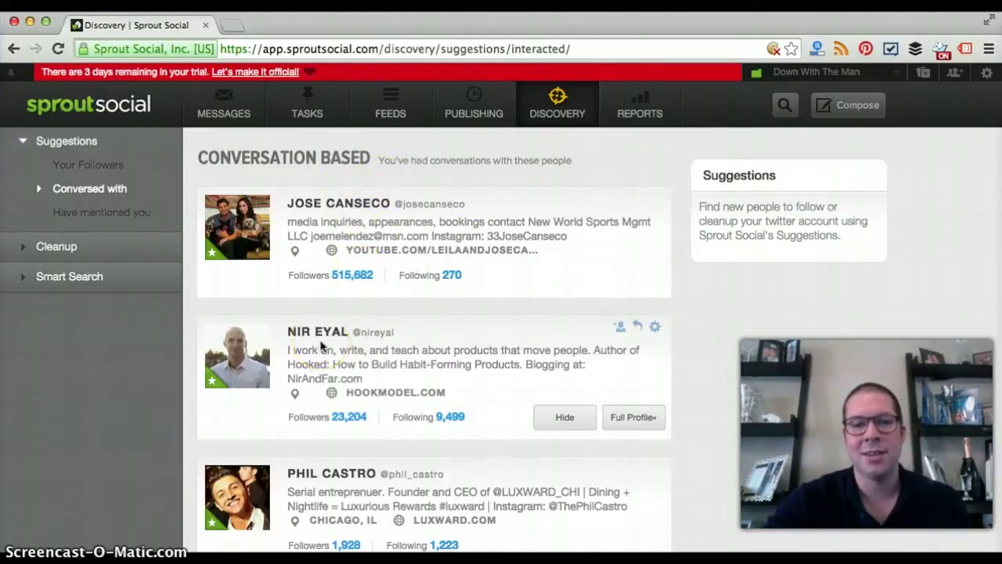
pyautogui.click(394, 308)
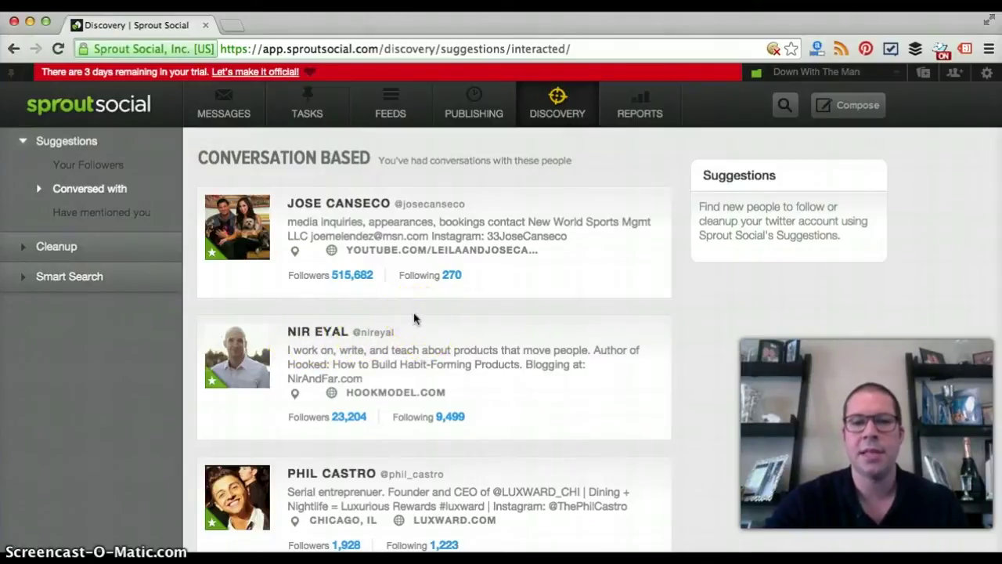
pyautogui.scroll(-3, 415, 318)
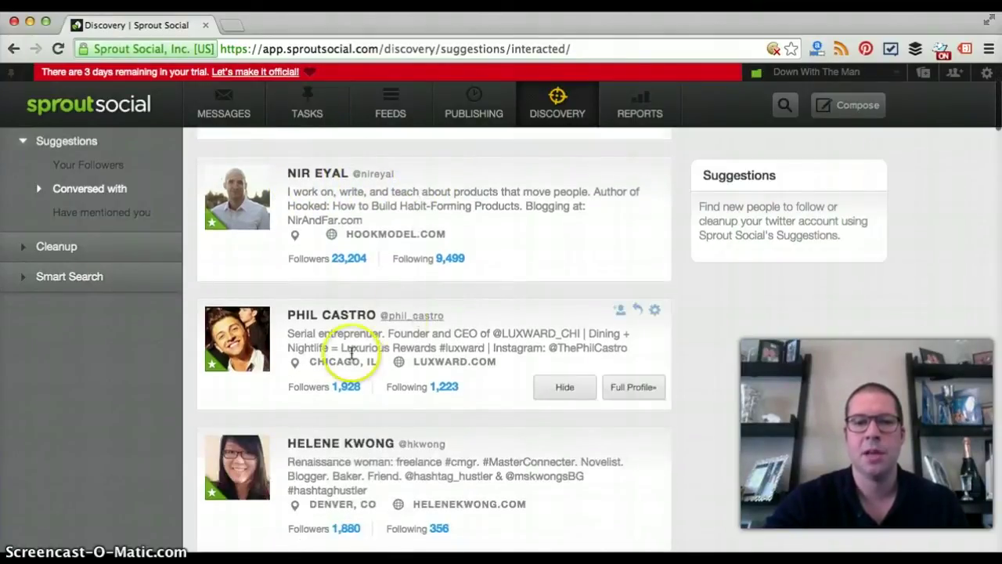
pyautogui.scroll(-3, 348, 339)
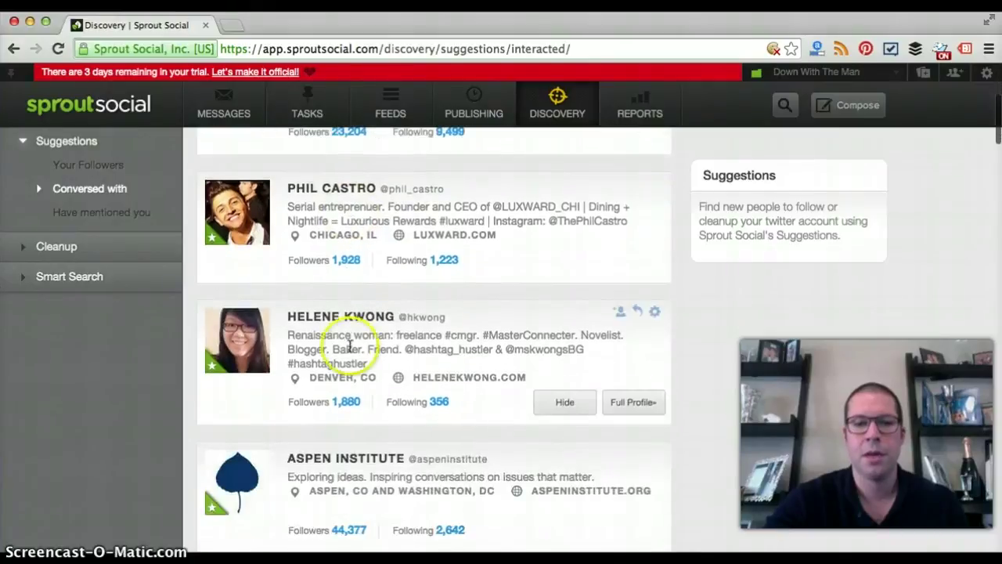
pyautogui.scroll(-3, 379, 405)
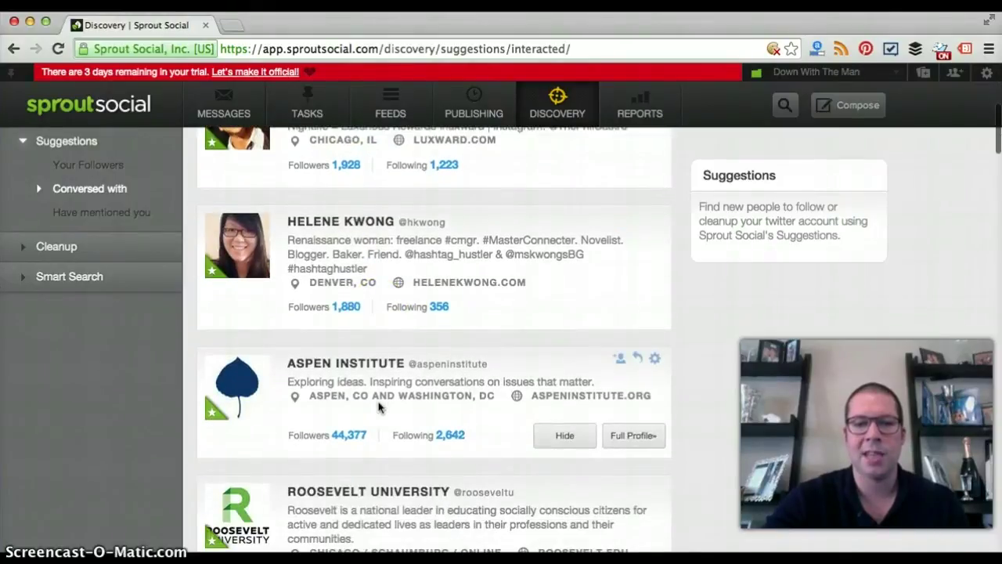
pyautogui.scroll(2, 379, 406)
pyautogui.scroll(4, 379, 405)
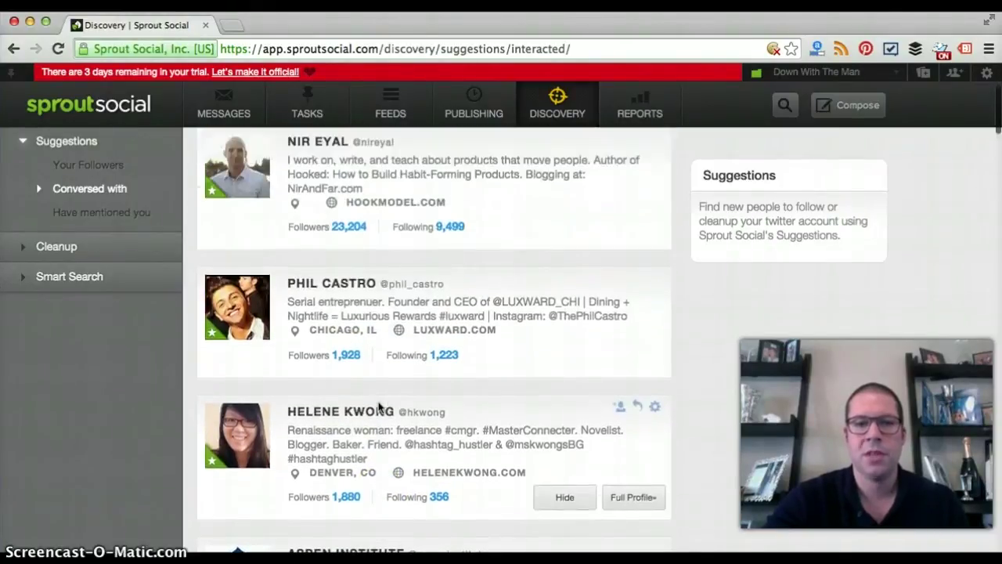
pyautogui.scroll(3, 379, 406)
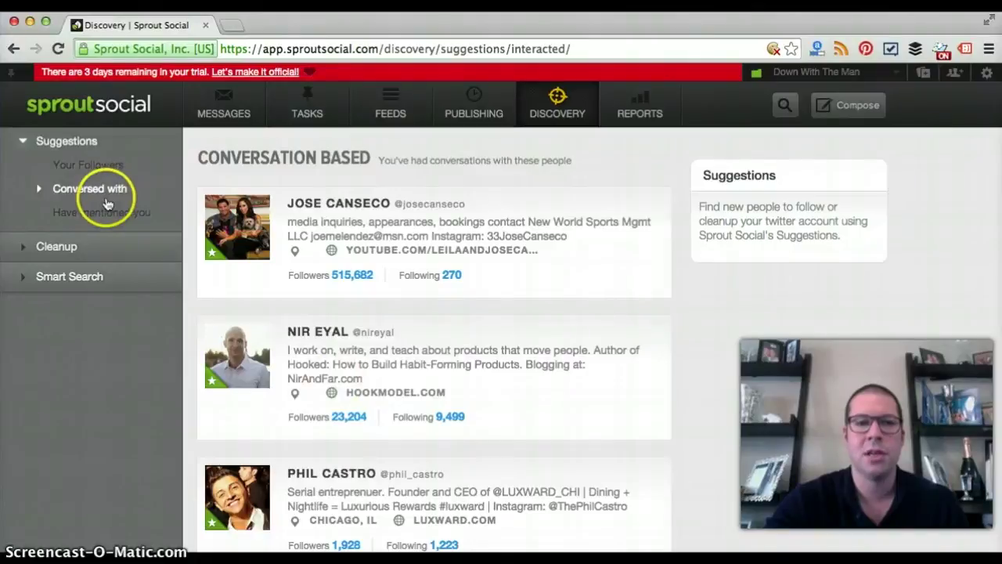
pyautogui.click(39, 193)
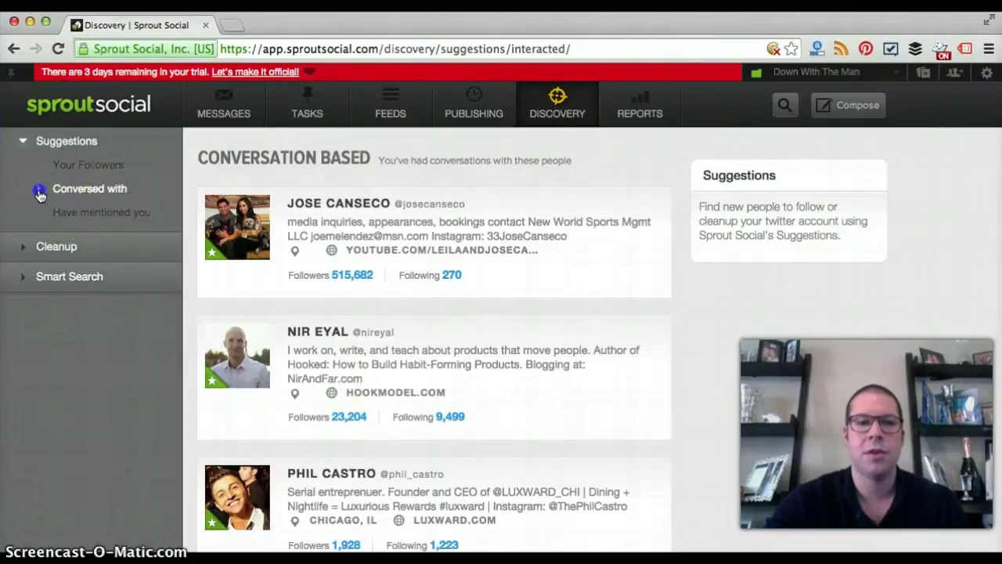
# Step: Show the mention-based suggestions and browse the people who have mentioned the account or business
pyautogui.click(63, 213)
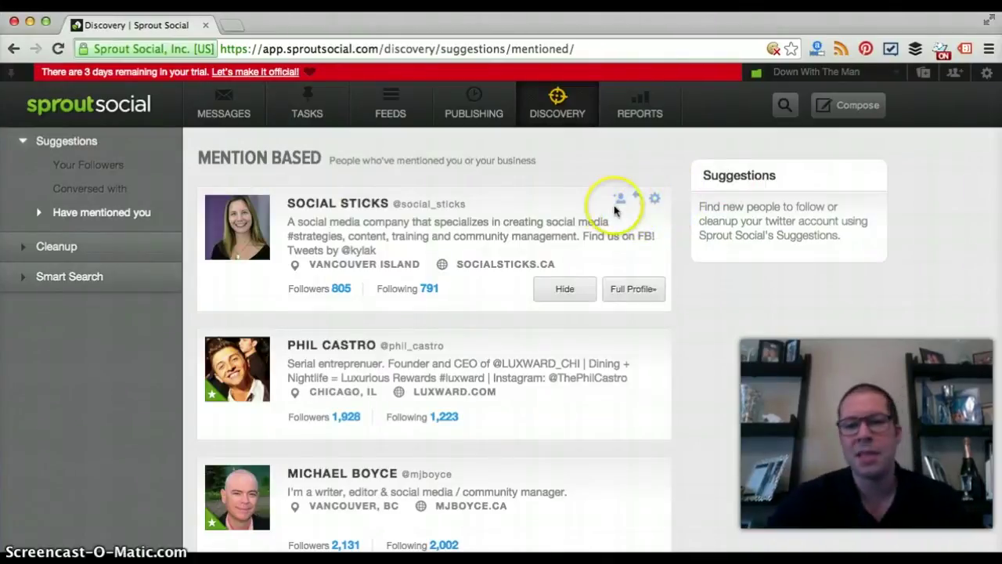
pyautogui.scroll(-1, 596, 220)
pyautogui.scroll(-7, 596, 220)
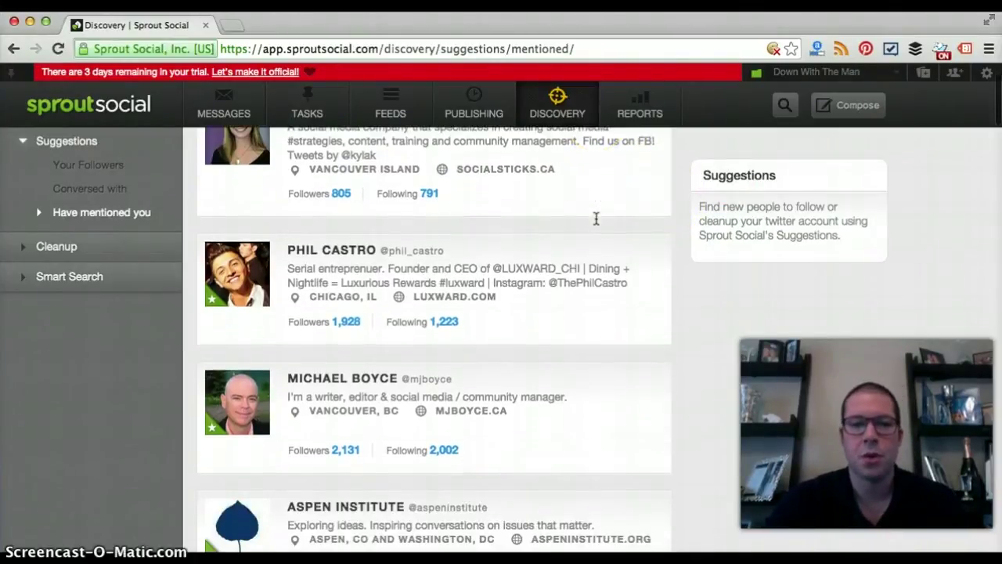
pyautogui.scroll(-9, 596, 220)
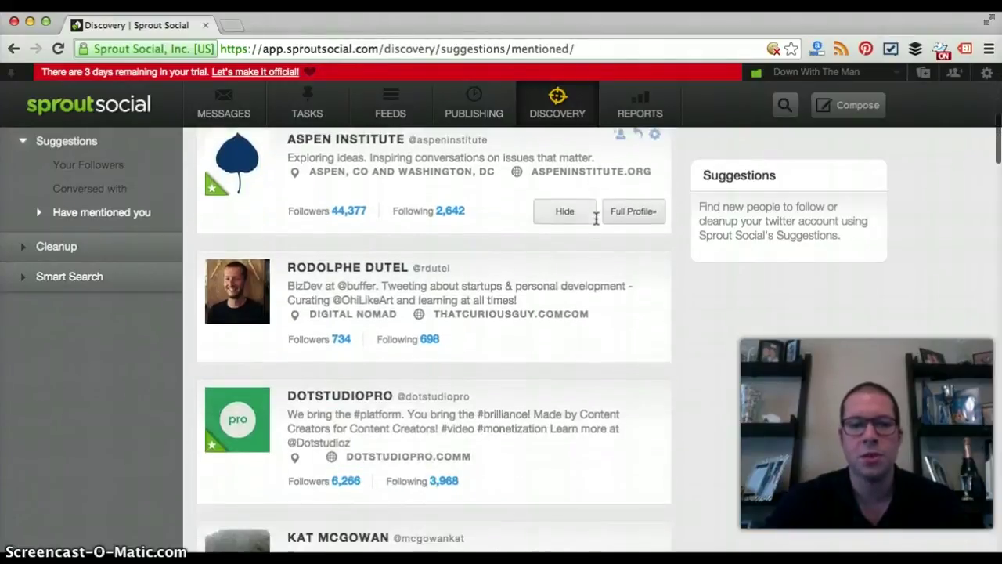
pyautogui.scroll(-1, 596, 220)
pyautogui.scroll(14, 595, 220)
pyautogui.scroll(6, 596, 220)
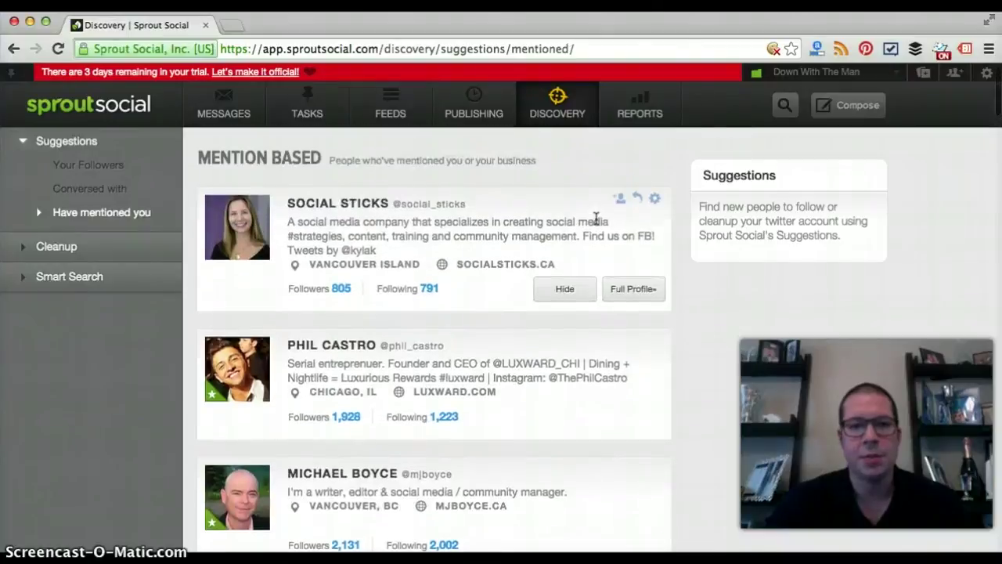
# Step: Open the Cleanup suggestions and review the silent accounts and the option to unfollow them
pyautogui.click(138, 237)
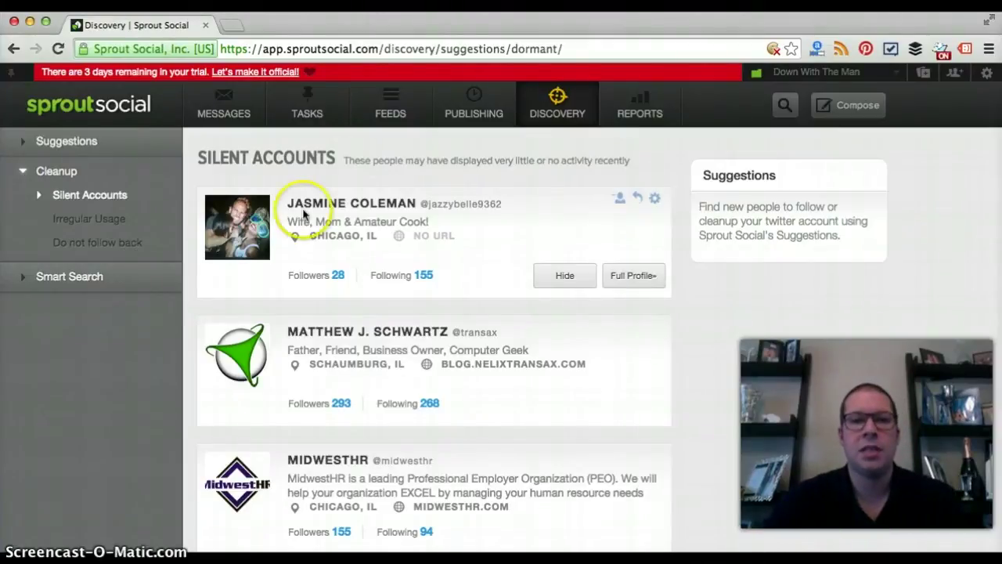
pyautogui.scroll(-1, 364, 174)
pyautogui.scroll(-1, 367, 174)
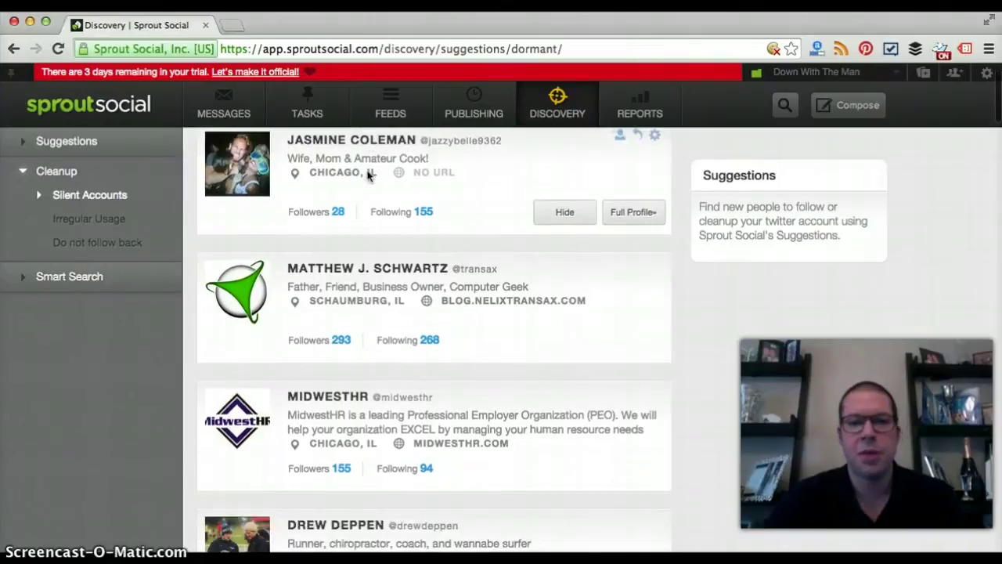
pyautogui.click(85, 195)
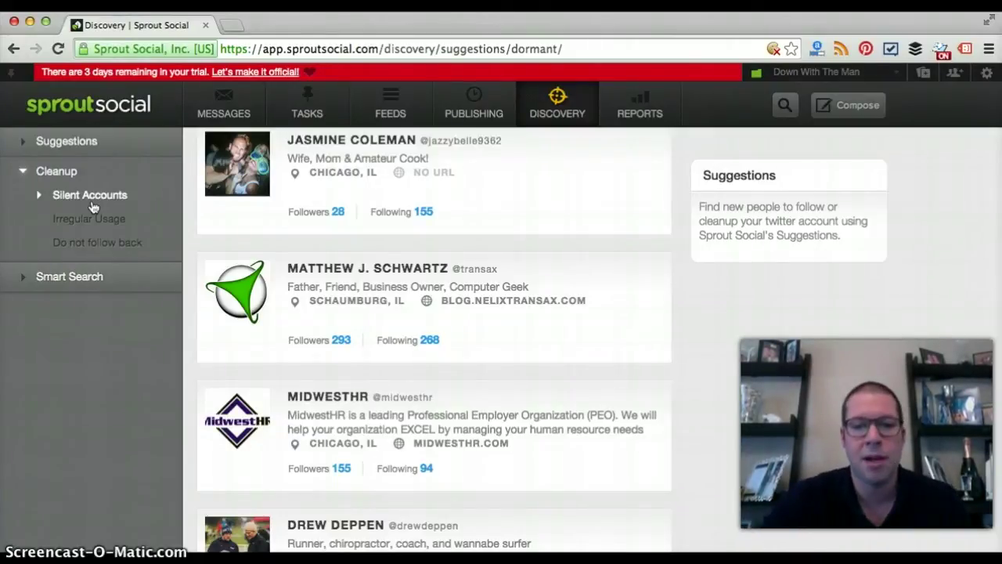
pyautogui.click(90, 195)
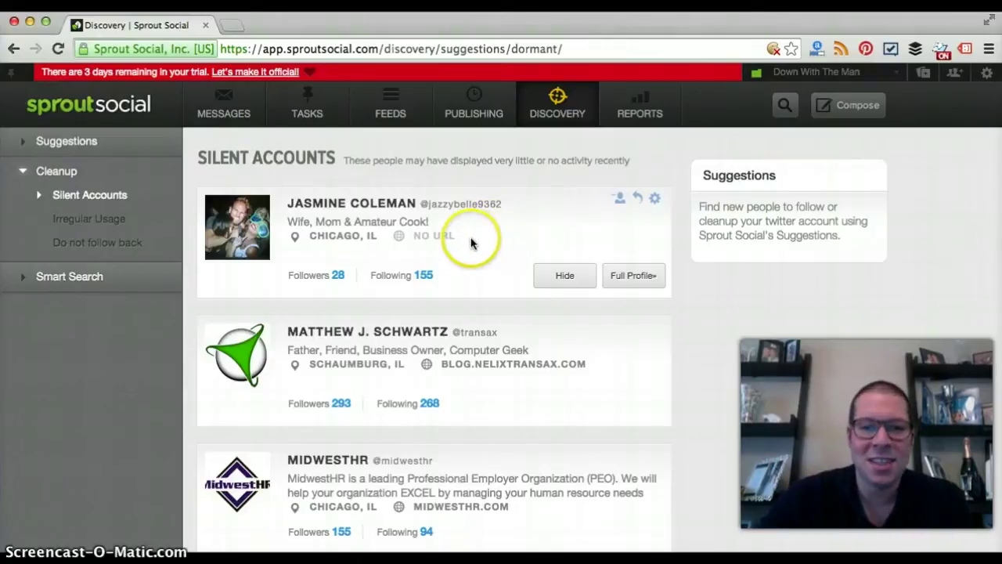
pyautogui.scroll(-3, 476, 245)
pyautogui.scroll(-5, 472, 243)
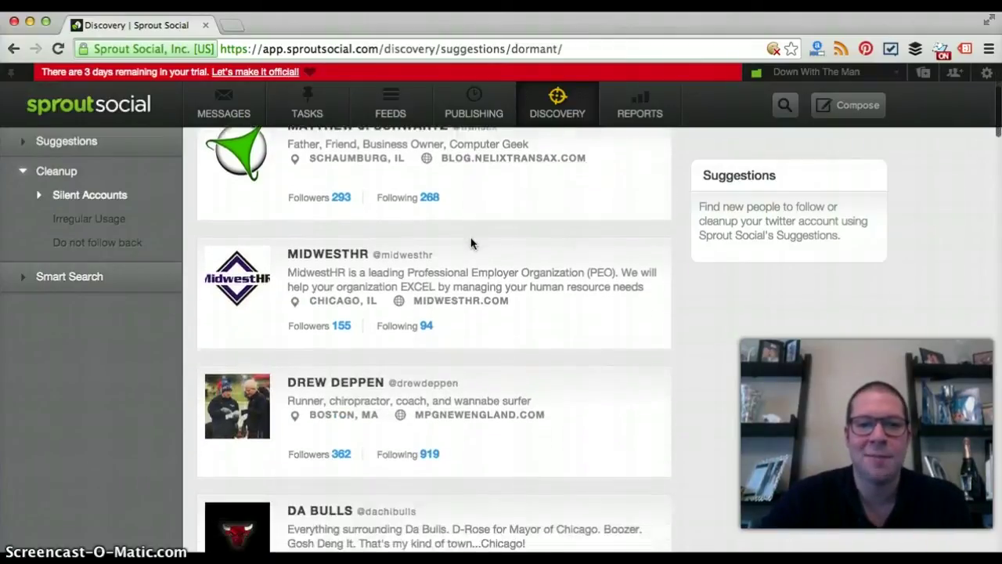
pyautogui.scroll(-6, 472, 244)
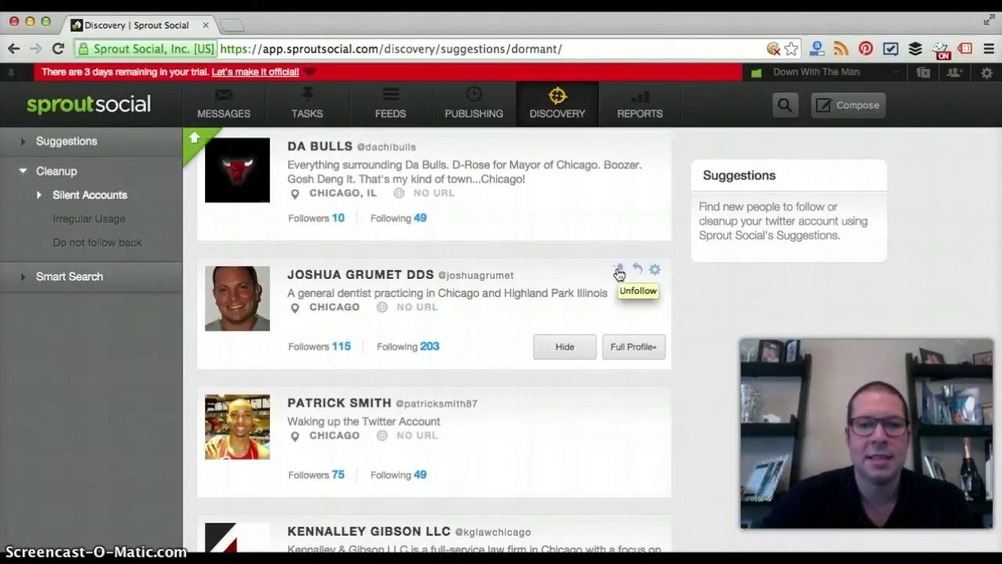
# Step: Browse the silent accounts and unfollow the Adtriboo USA account
pyautogui.scroll(-2, 618, 273)
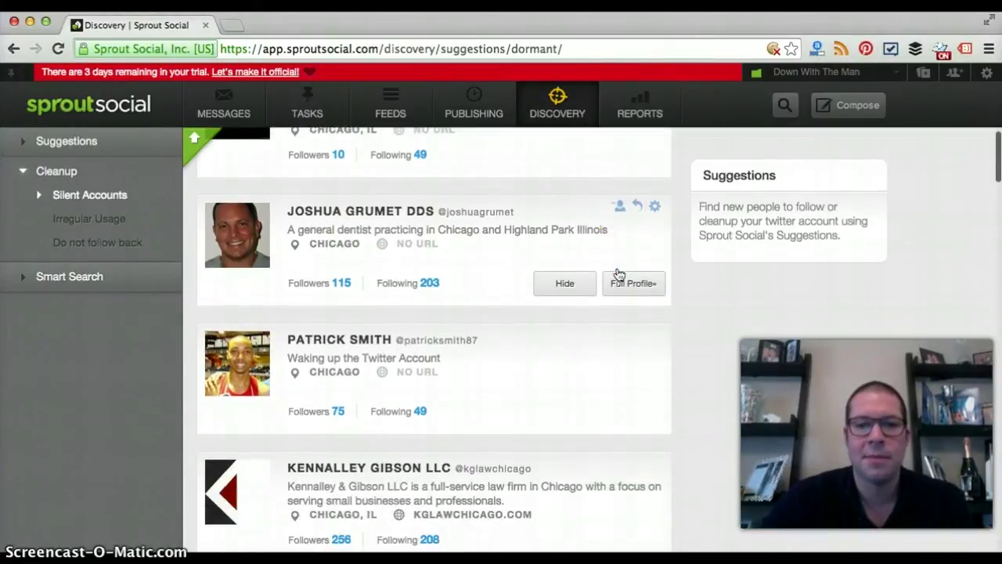
pyautogui.scroll(-7, 618, 273)
pyautogui.scroll(-10, 619, 274)
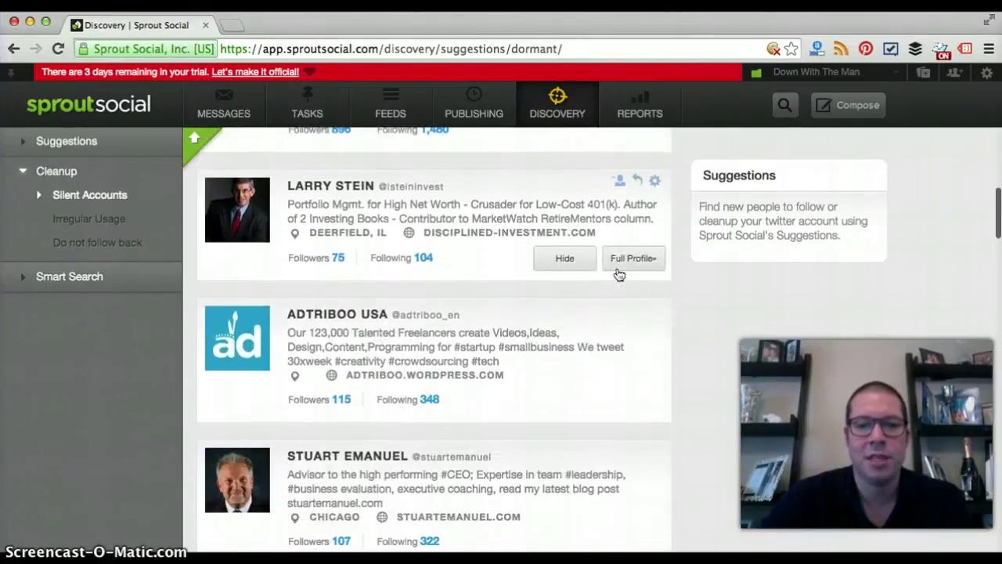
pyautogui.scroll(-3, 618, 274)
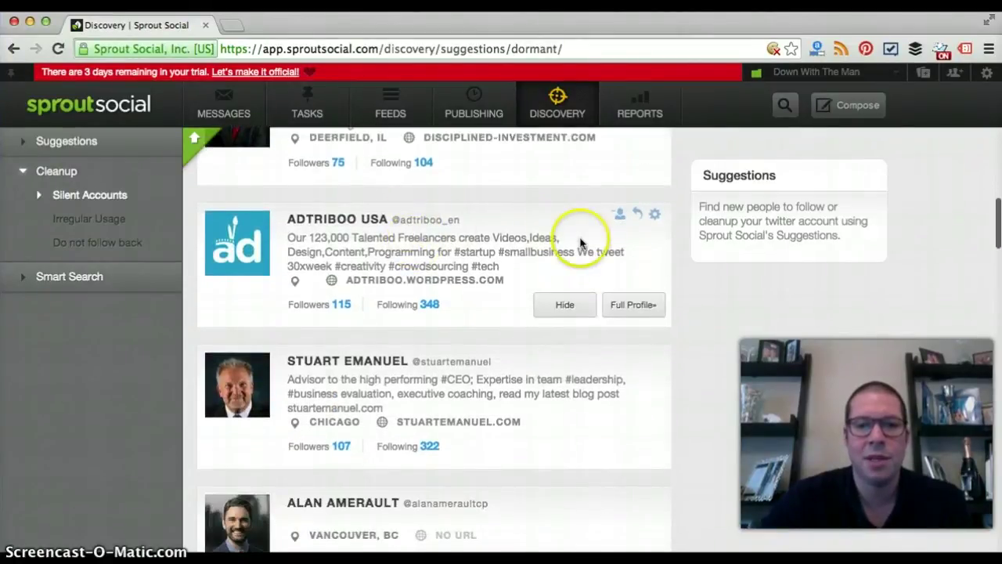
pyautogui.click(618, 215)
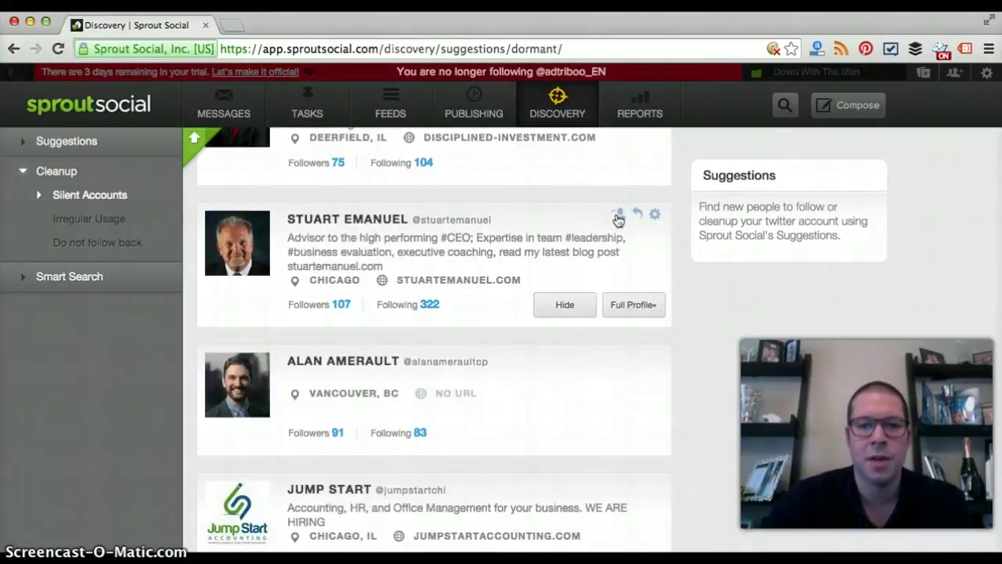
pyautogui.scroll(-3, 618, 219)
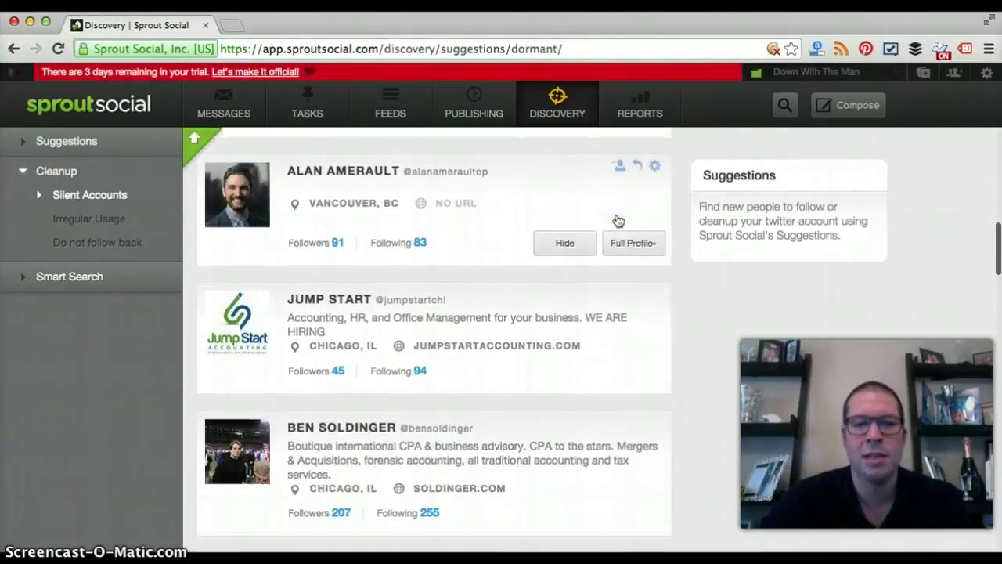
pyautogui.scroll(5, 619, 220)
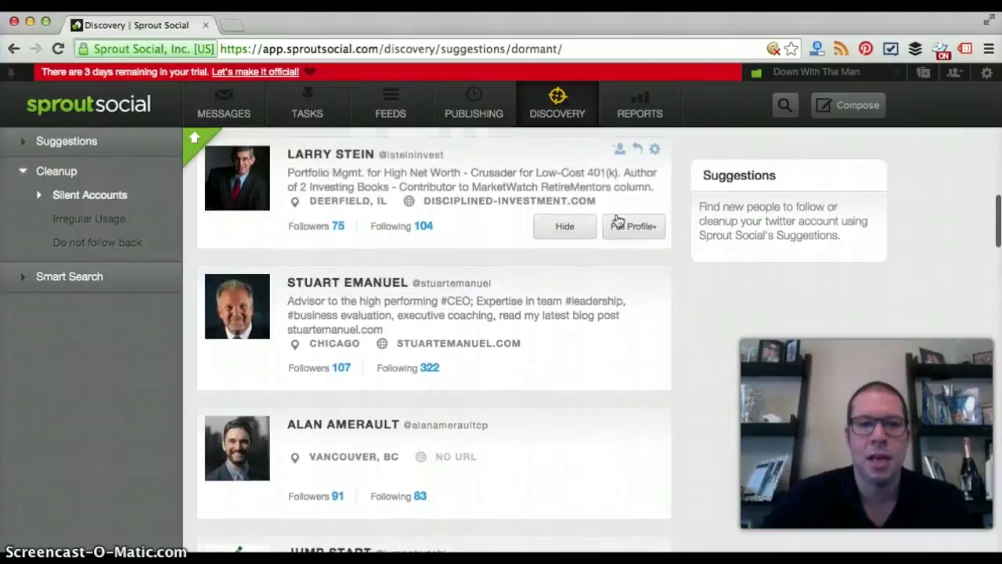
pyautogui.scroll(2, 618, 221)
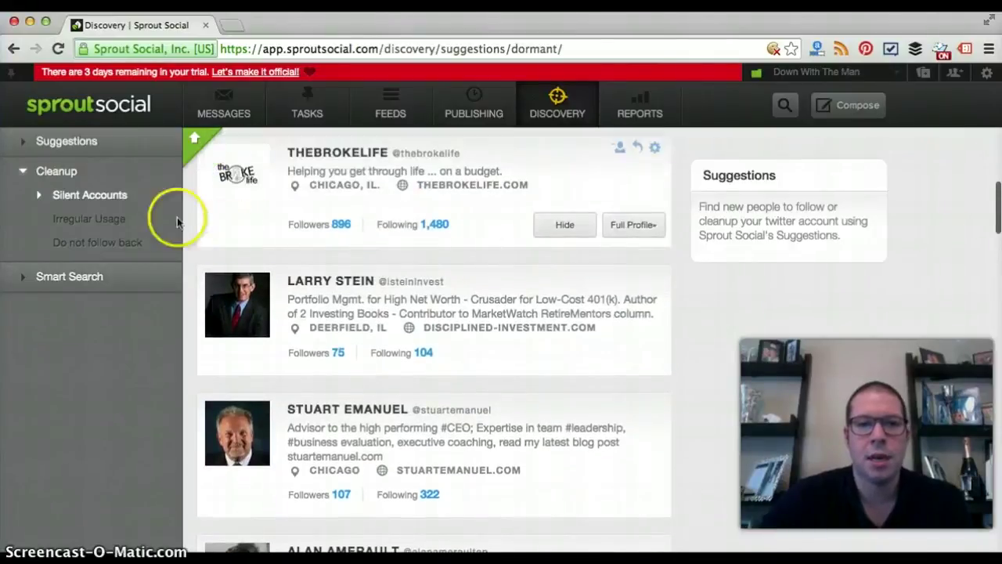
# Step: Check the Irregular Usage cleanup category and browse the accounts that do not follow back
pyautogui.click(98, 221)
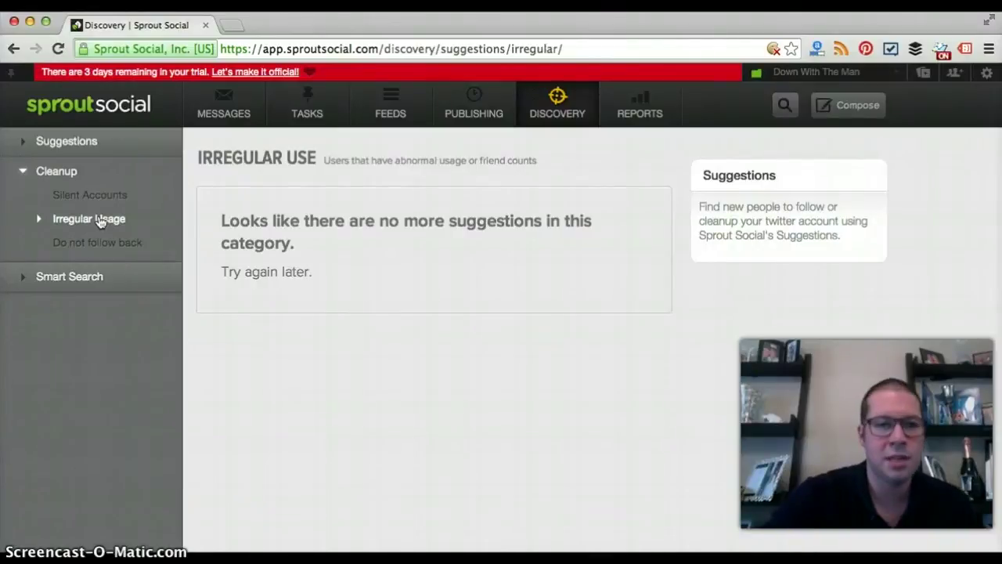
pyautogui.click(99, 247)
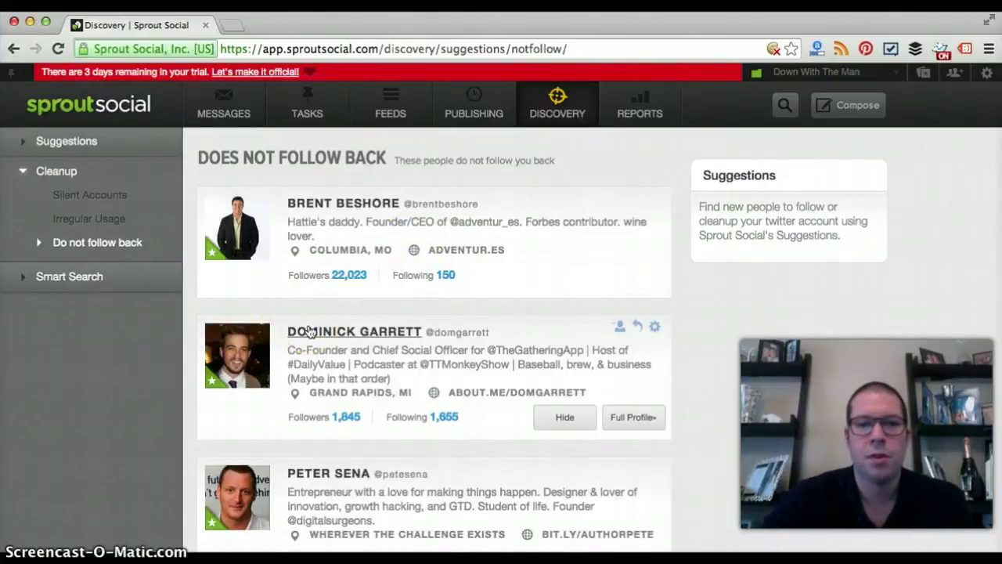
pyautogui.scroll(-2, 306, 331)
pyautogui.scroll(2, 309, 331)
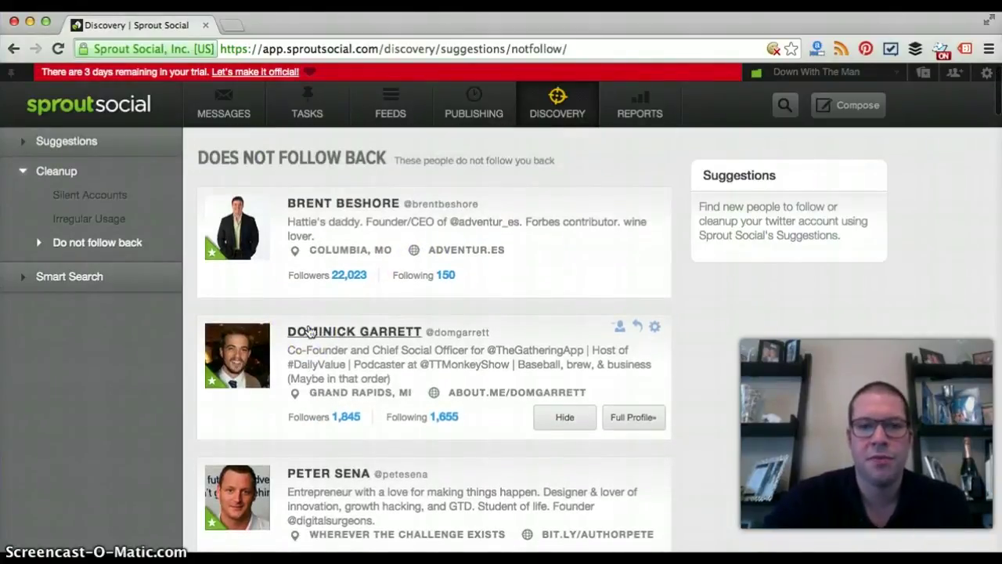
pyautogui.scroll(-3, 309, 331)
pyautogui.scroll(-9, 309, 331)
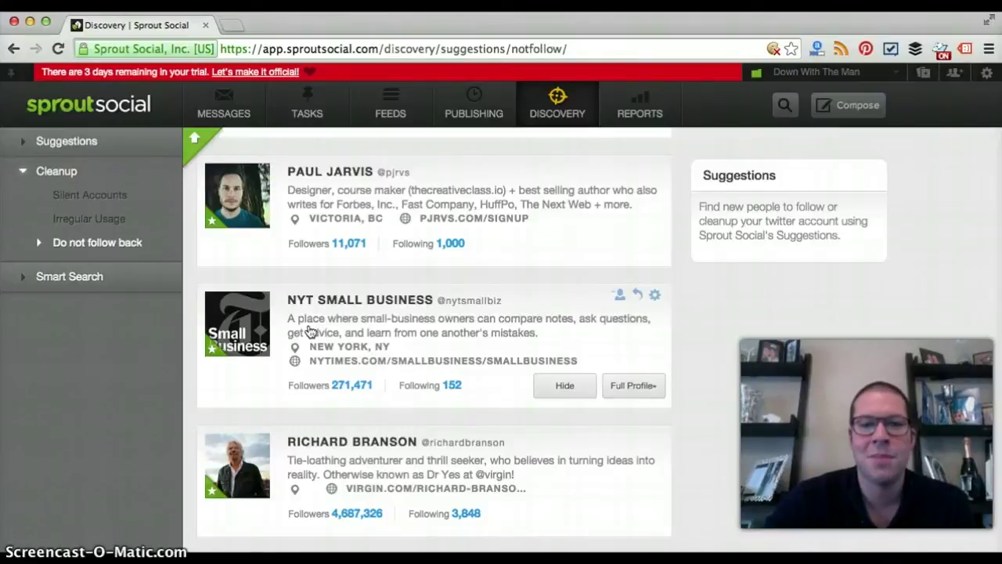
pyautogui.scroll(10, 309, 332)
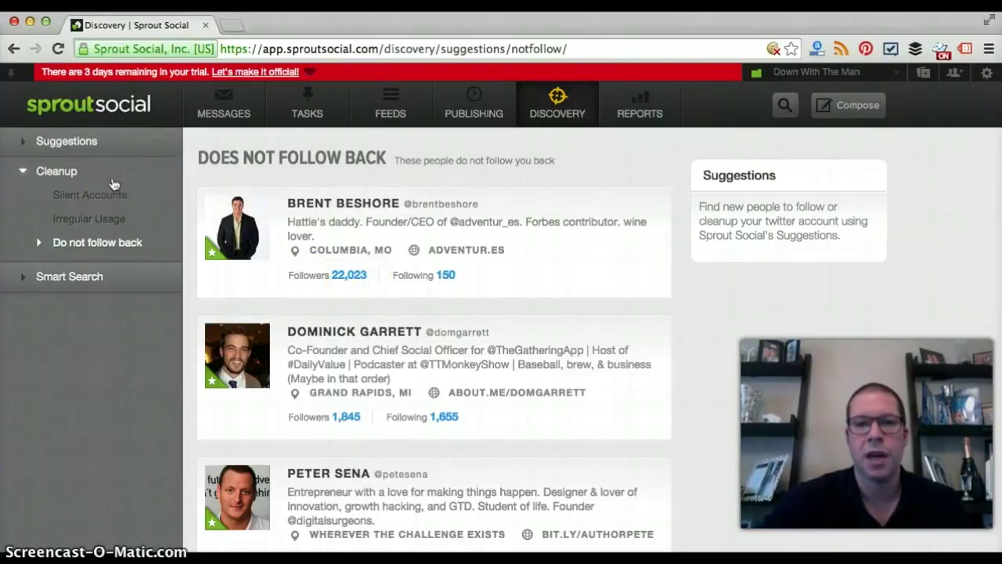
# Step: Open Smart Search in Discovery to show its keyword and people search options
pyautogui.moveTo(210, 291)
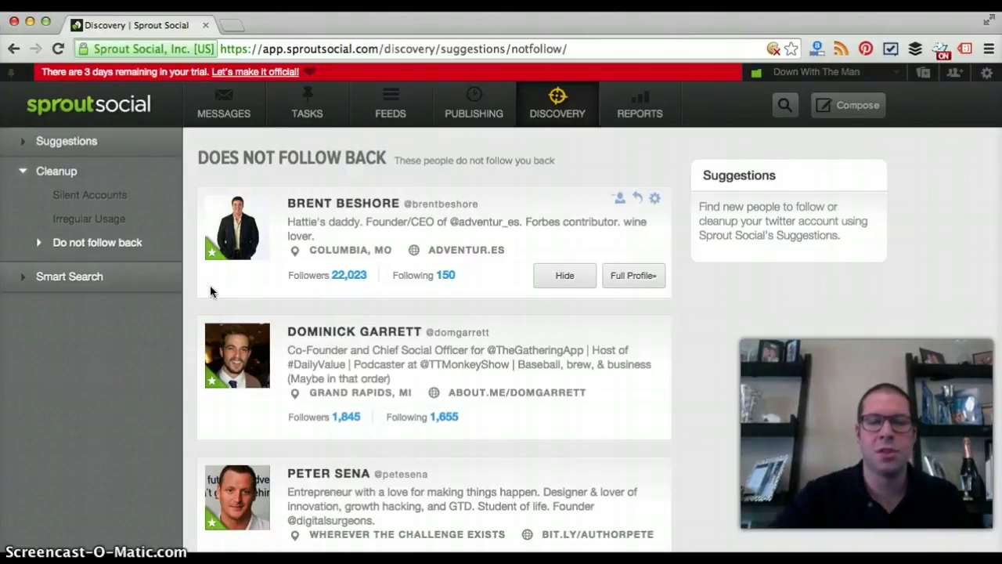
pyautogui.click(81, 249)
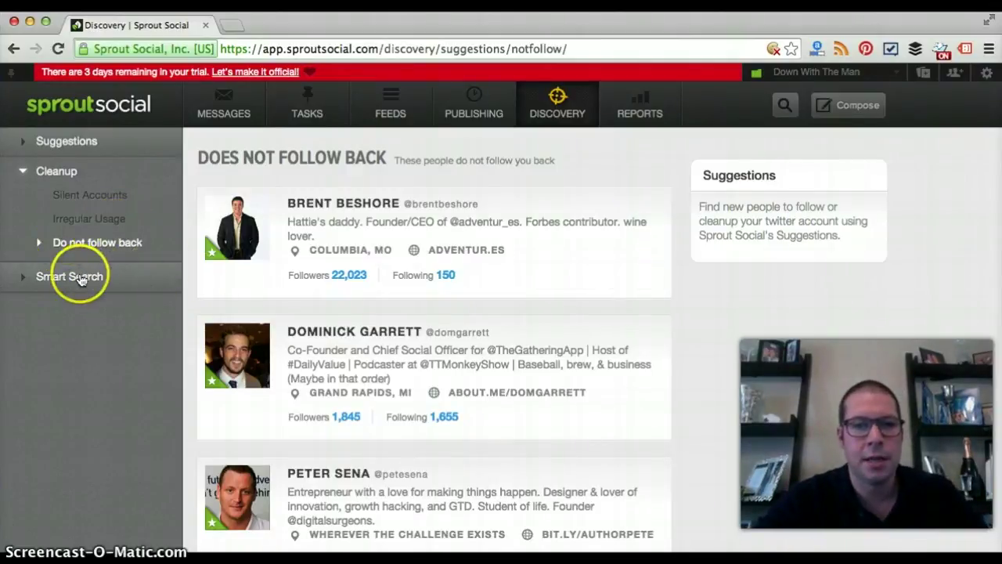
pyautogui.click(78, 279)
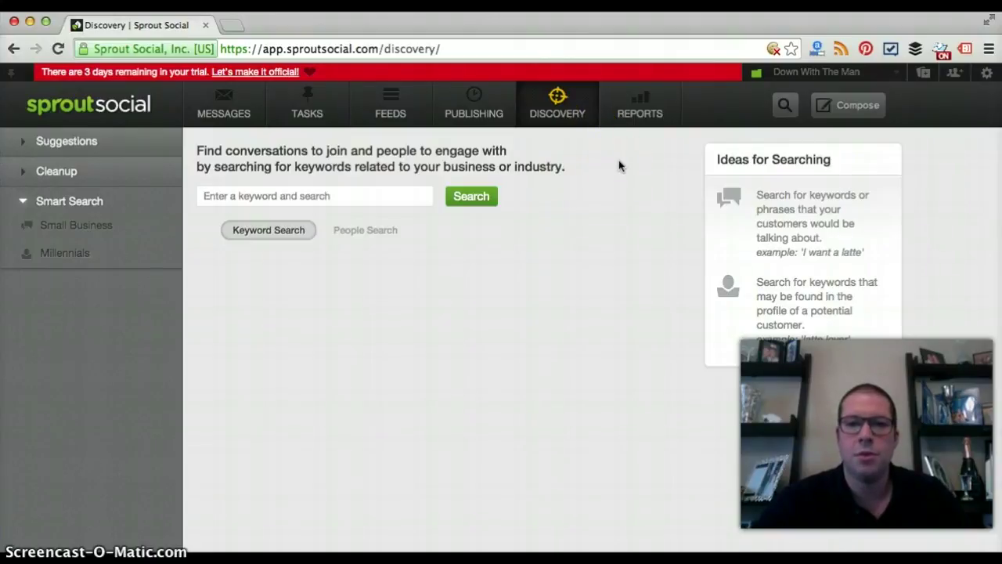
# Step: Open the Group Report for Down With The Man and review its group stats and Twitter follower demographics
pyautogui.click(634, 125)
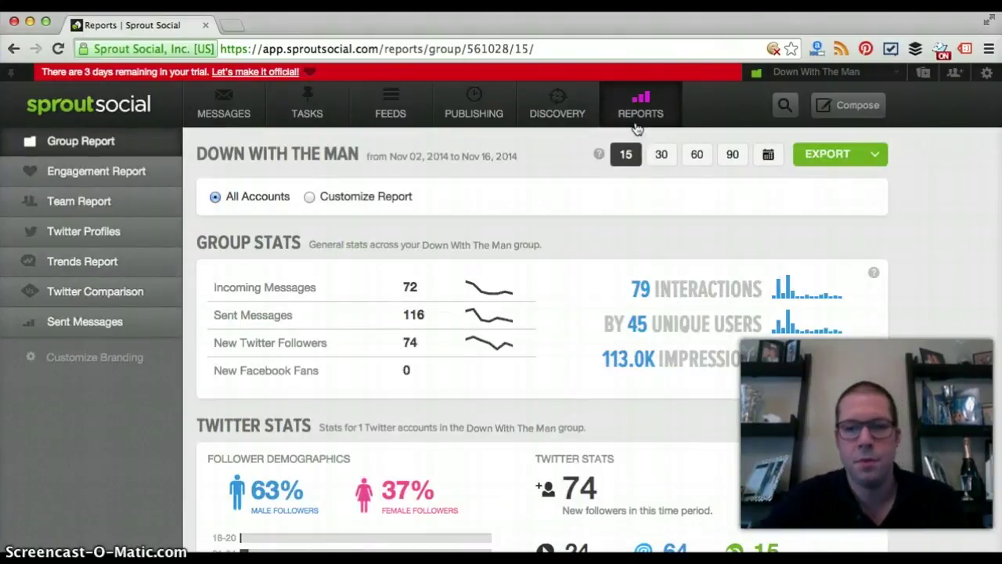
pyautogui.click(591, 160)
pyautogui.click(536, 251)
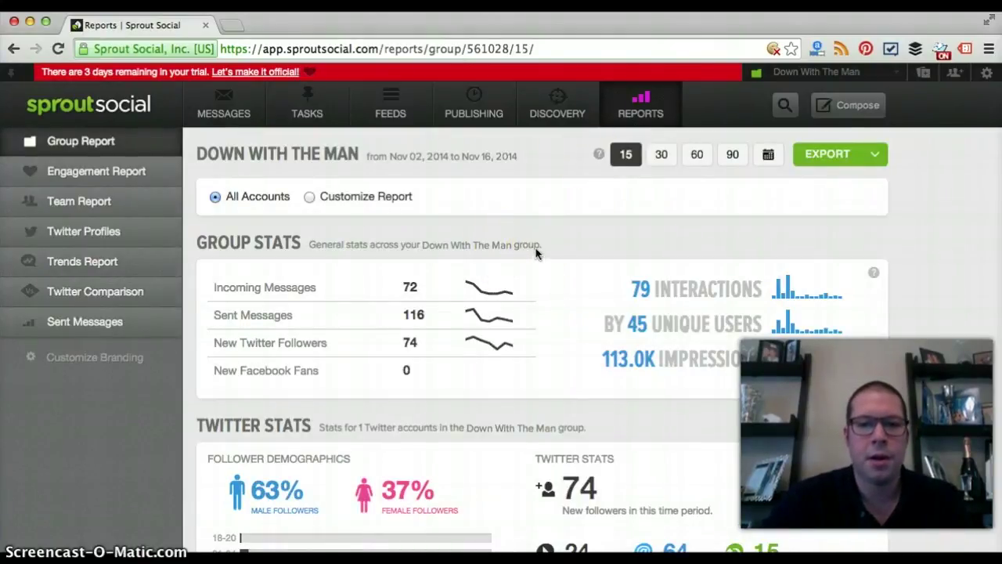
pyautogui.scroll(-2, 535, 251)
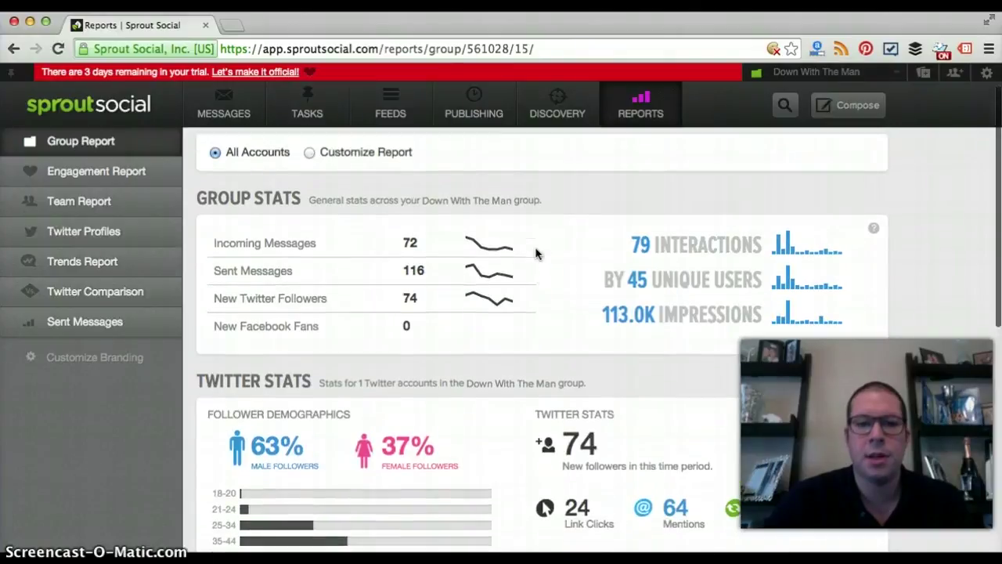
pyautogui.scroll(2, 536, 251)
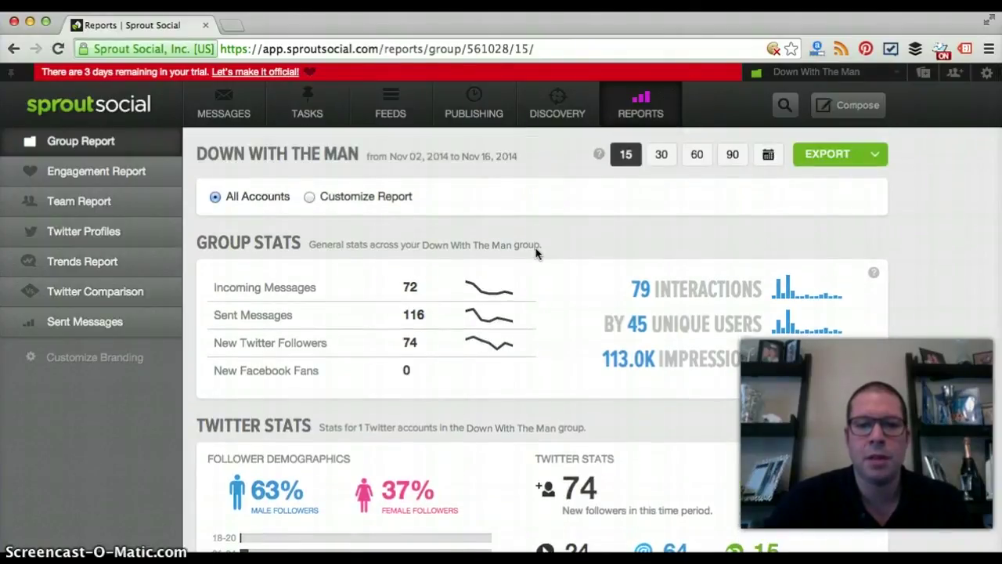
pyautogui.moveTo(510, 224); pyautogui.dragTo(496, 228)
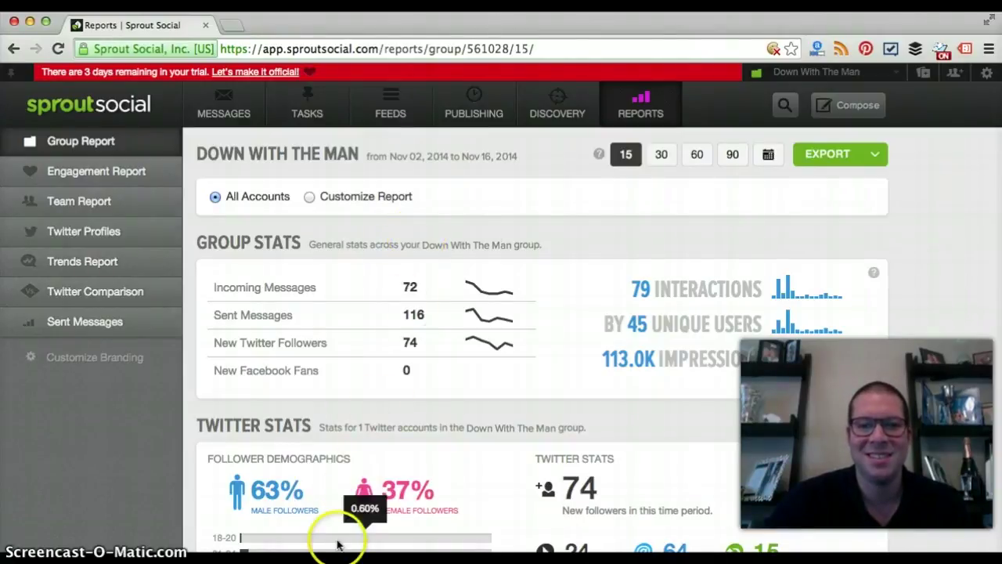
pyautogui.moveTo(365, 545)
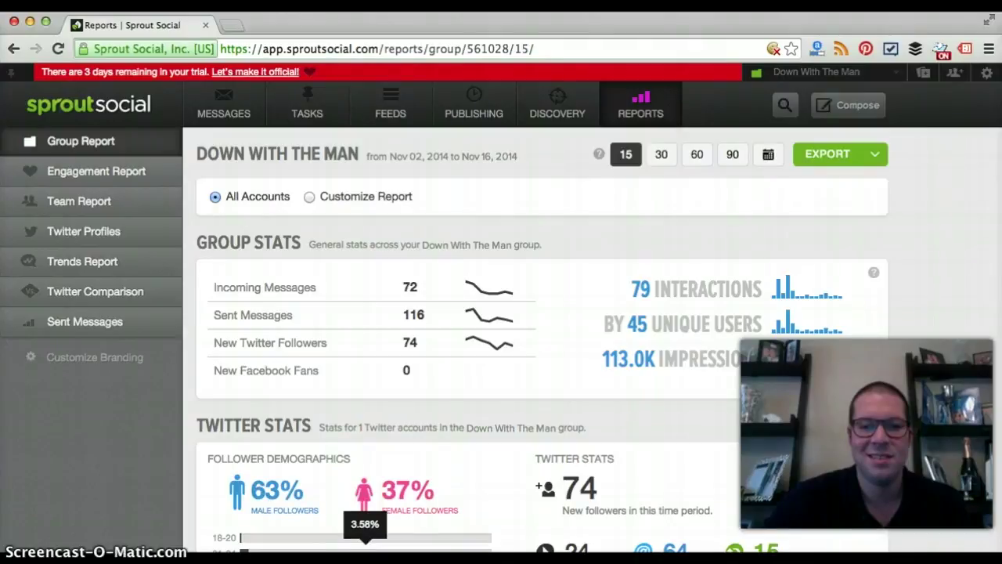